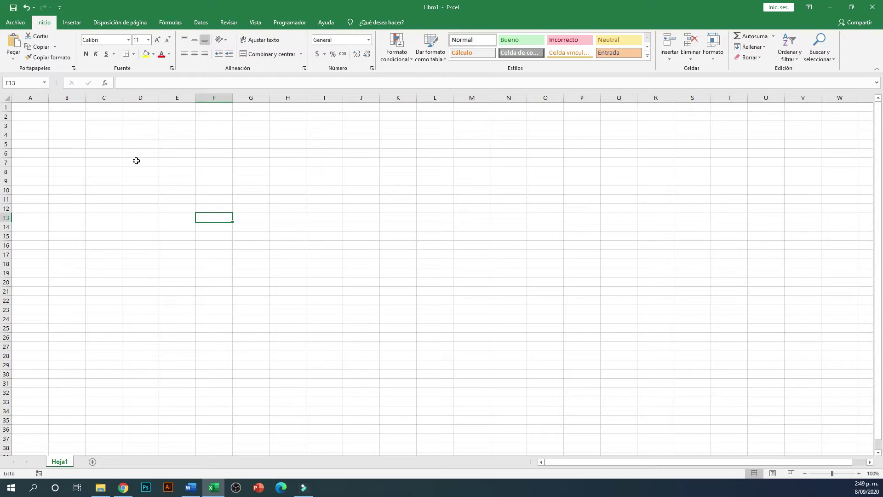
Select the cell range C2:M25 and replace it with the larger range C2:Q27.
left_click_drag(108, 120, 466, 324)
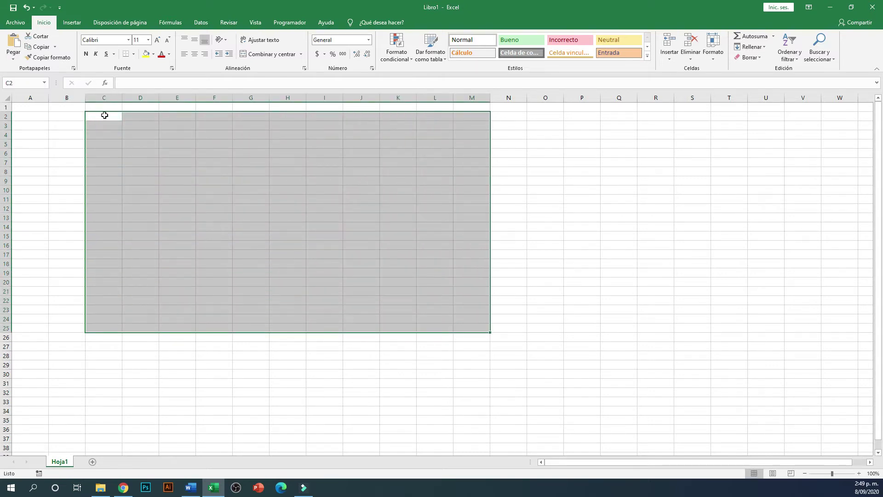
left_click(102, 115)
left_click_drag(102, 115, 610, 347)
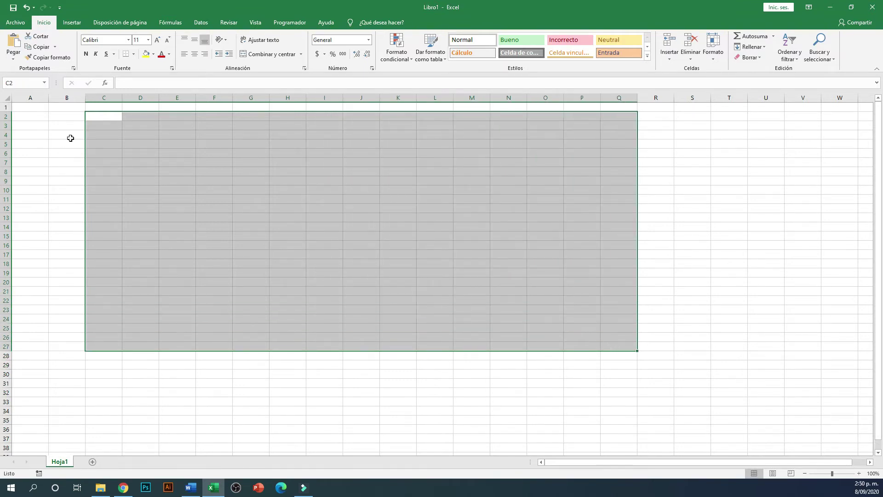
Select the range C2:N25 by starting at C2 and extending the selection cell by cell across columns and rows.
left_click(111, 117)
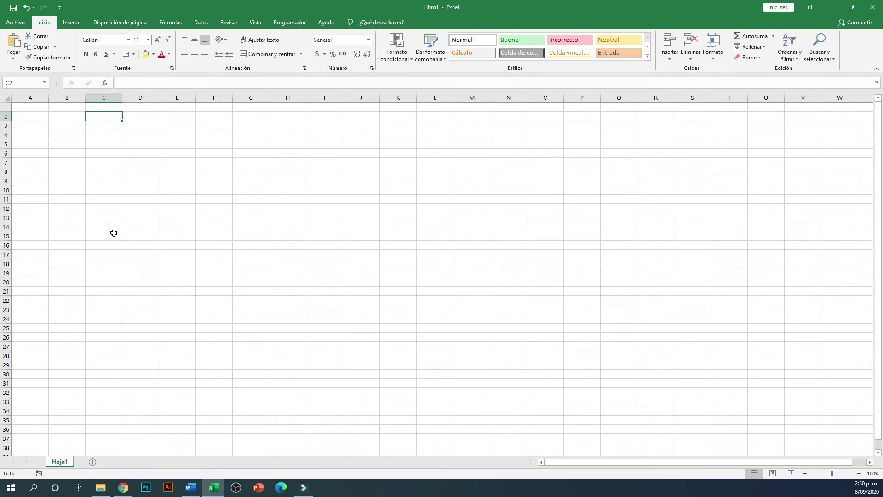
key("shift+Right")
key("shift+Right")
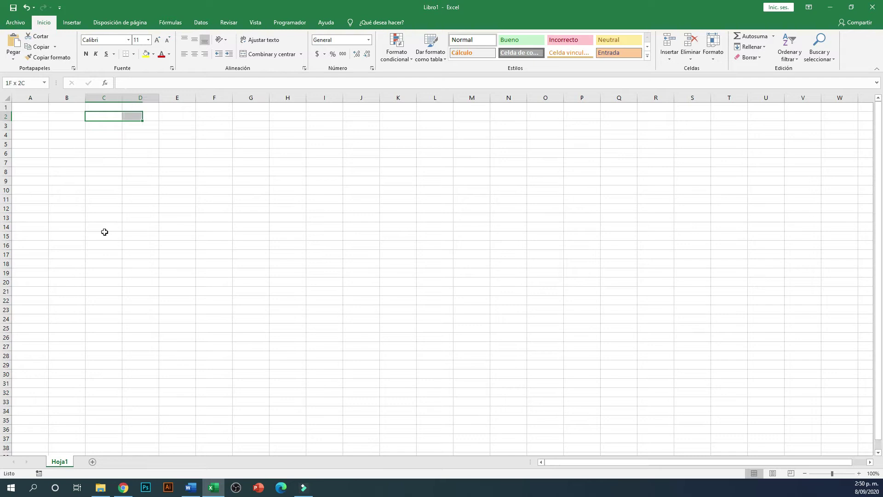
key("shift+Right")
key("shift+Right")
key("shift+Right")
key("shift+Right")
key("shift+Right")
key("shift+Right")
key("shift+Right")
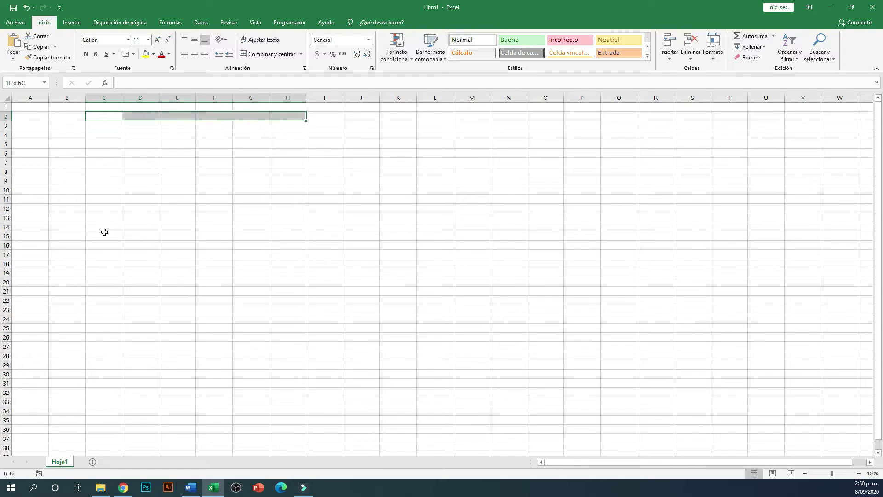
key("shift+Down")
key("shift+Down")
key("shift+Down")
key("shift+Down")
key("shift+Down")
key("shift+Down")
key("shift+Down")
key("shift+Down")
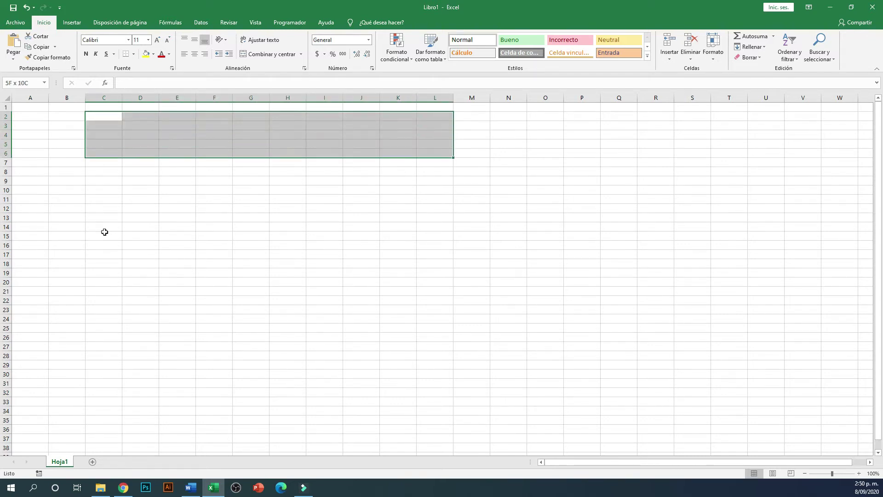
key("shift+Down")
key("shift+Down")
key("shift+Down")
key("shift+Down")
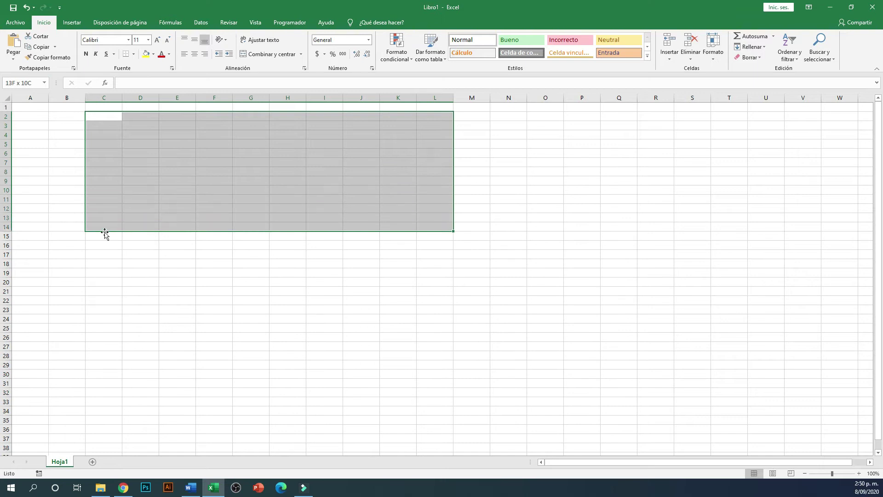
key("shift+Right")
key("shift+Down")
key("shift+Down")
key("shift+Down")
key("shift+Down")
key("shift+Down")
key("shift+Down")
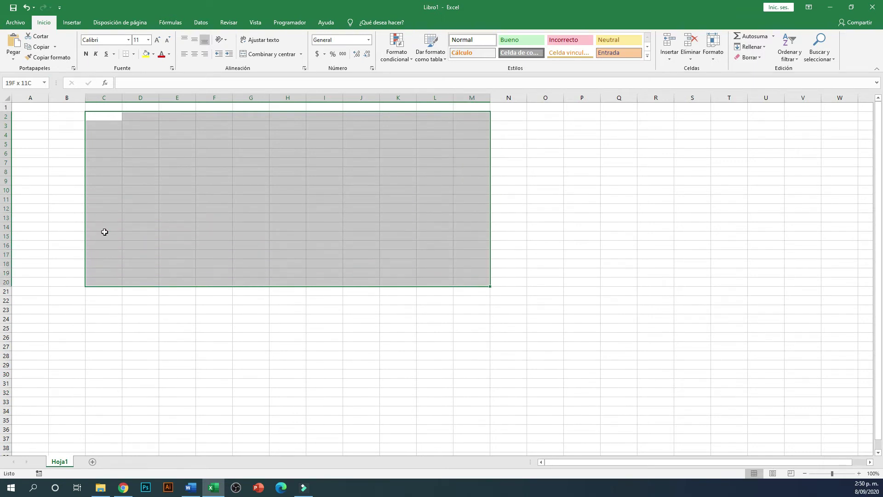
key("shift+Right")
key("shift+Down")
key("shift+Down")
key("shift+Down")
key("shift+Down")
key("shift+Down")
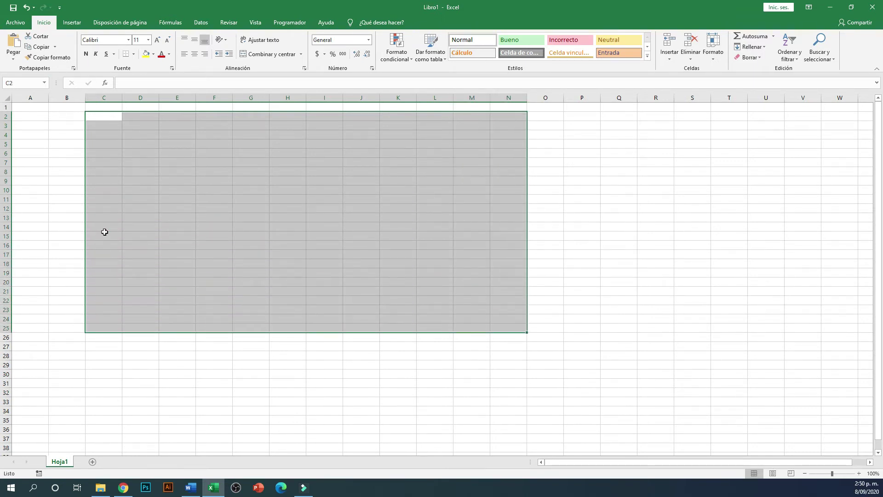
left_click_drag(533, 227, 596, 235)
left_click(595, 235)
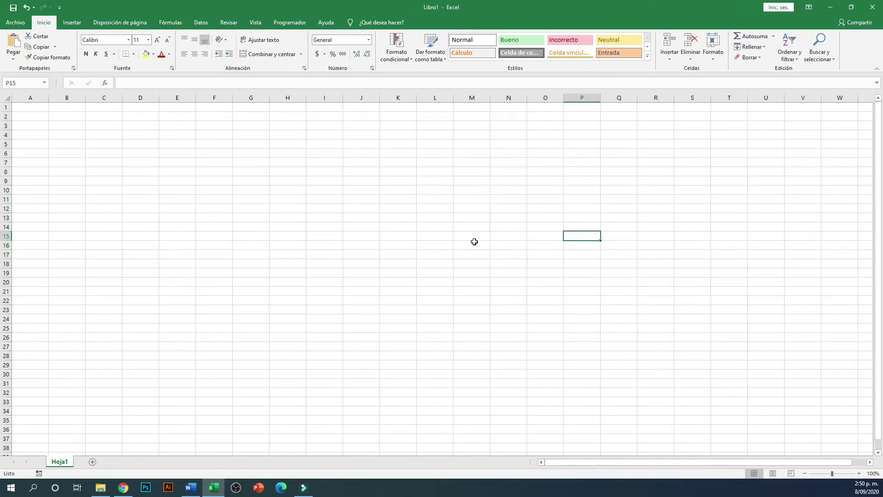
left_click(140, 154)
left_click(330, 244)
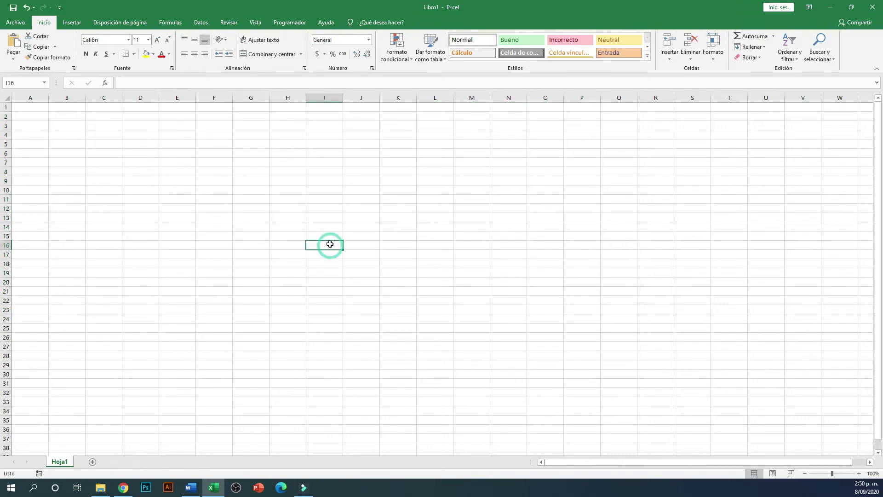
left_click(284, 320)
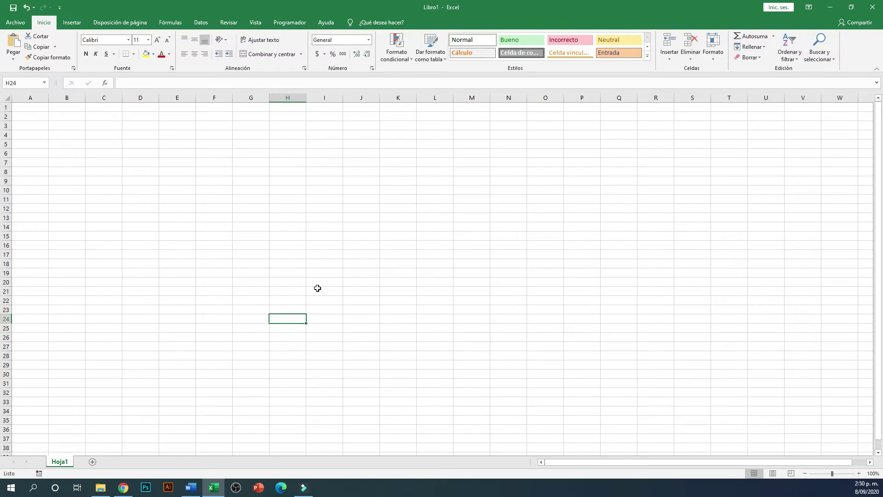
Select the non-adjacent cells H20, E6, M6, M28, D29, B12, O14, S31, I33 and I5 together, and release the selection.
left_click(288, 282)
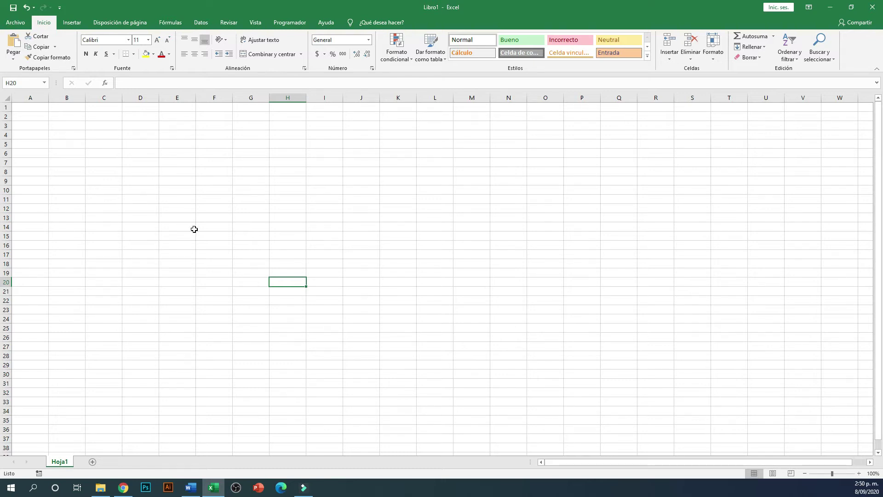
left_click(180, 153, "ctrl")
left_click(466, 152, "ctrl")
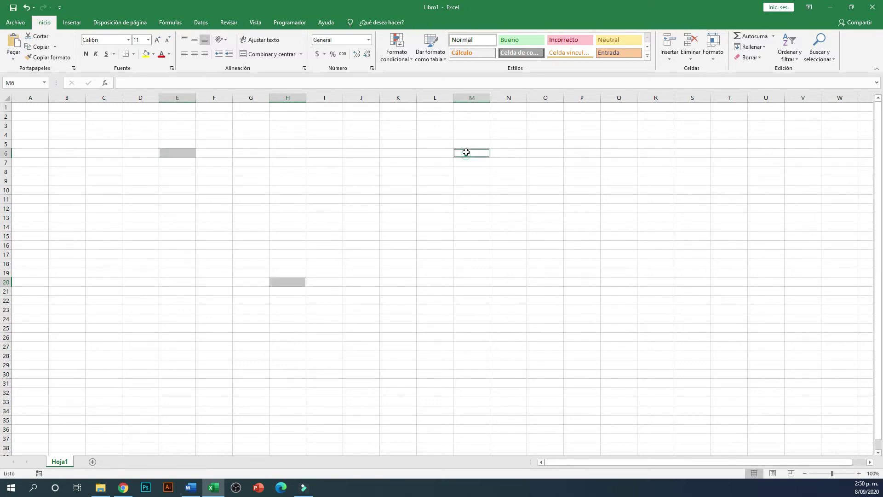
left_click(467, 352, "ctrl")
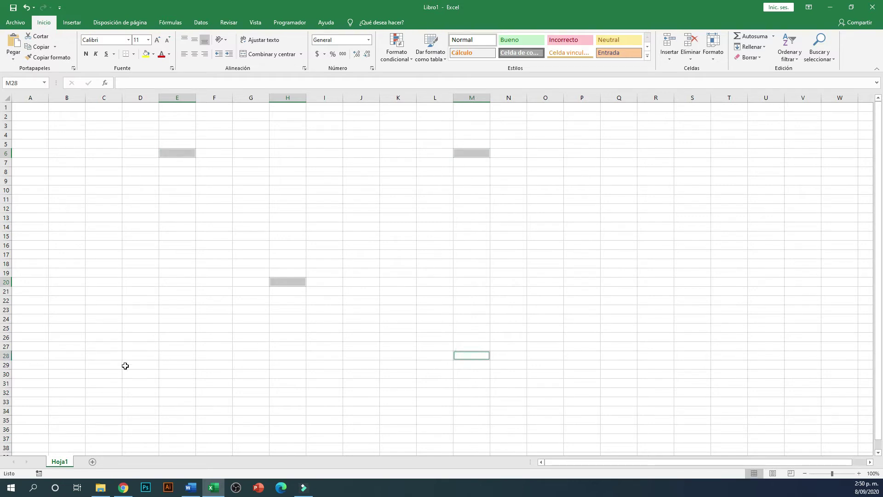
left_click(121, 364, "ctrl")
left_click(62, 209, "ctrl")
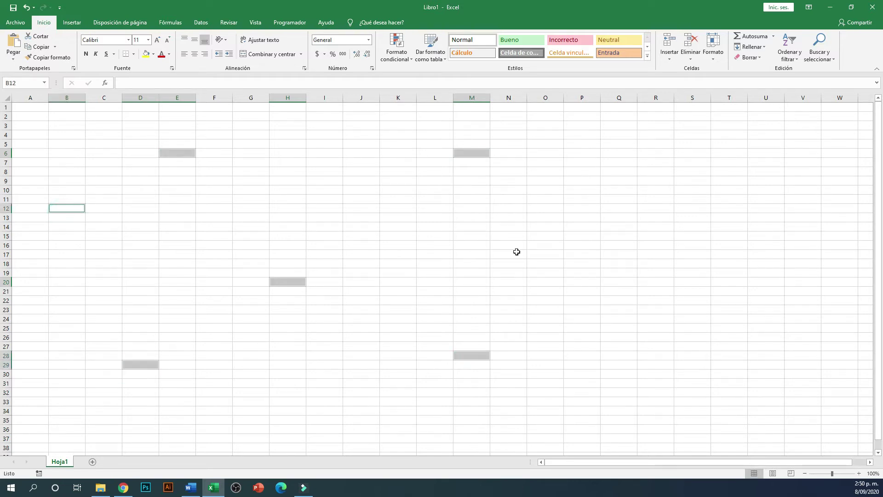
left_click(552, 227, "ctrl")
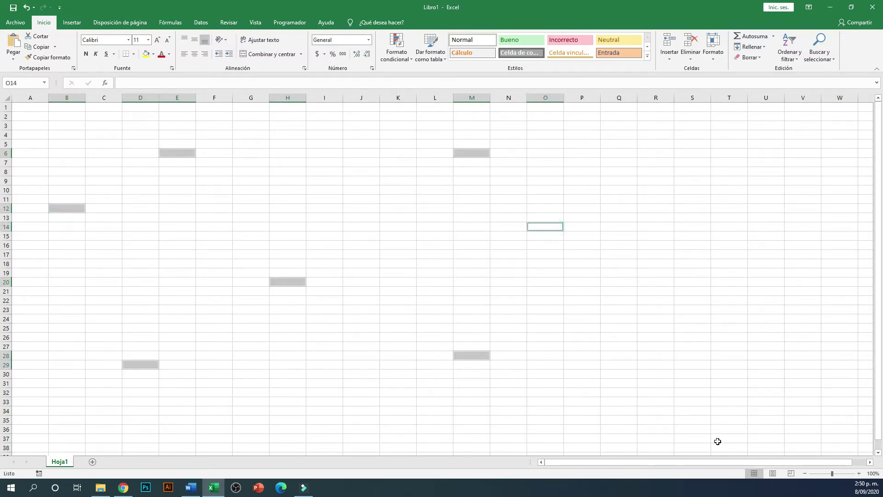
left_click(699, 382, "ctrl")
left_click(326, 402, "ctrl")
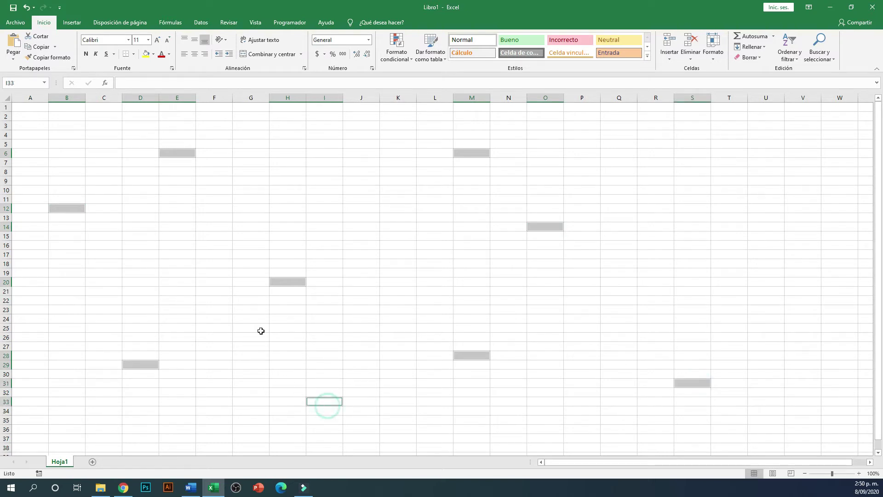
left_click(330, 143, "ctrl")
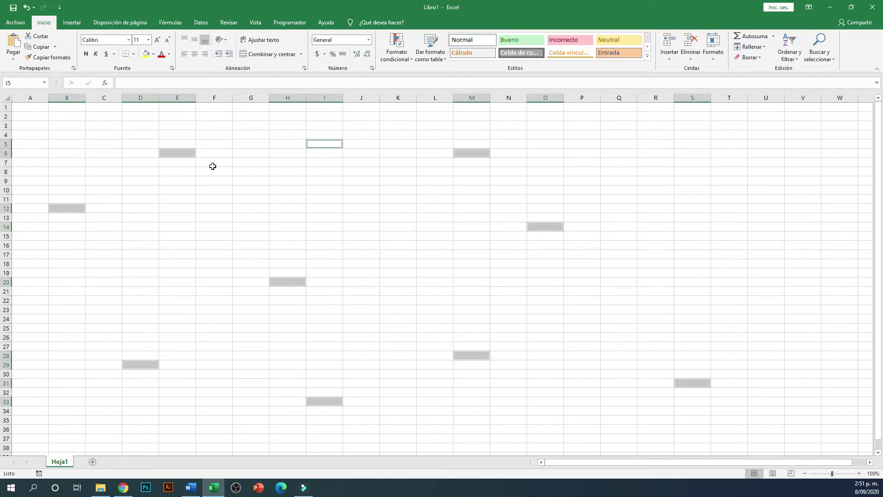
left_click(388, 235)
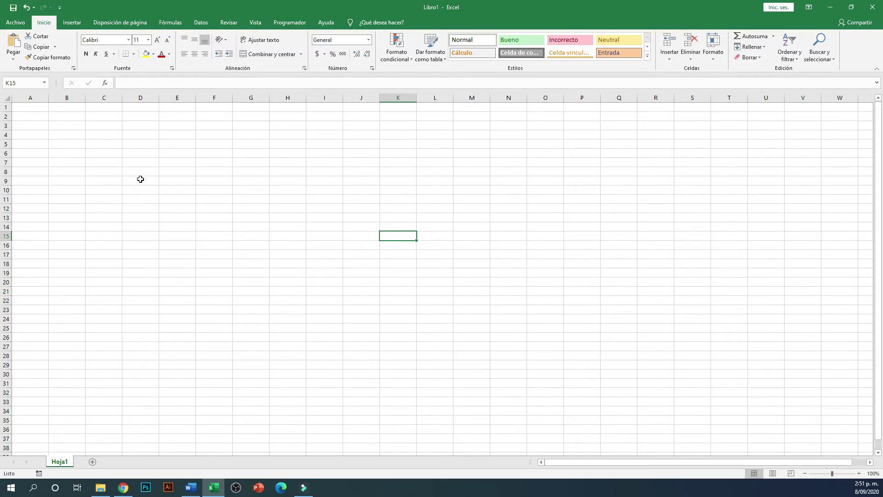
Apply "Todos los bordes" to the cell range D3:L20.
left_click_drag(136, 125, 447, 281)
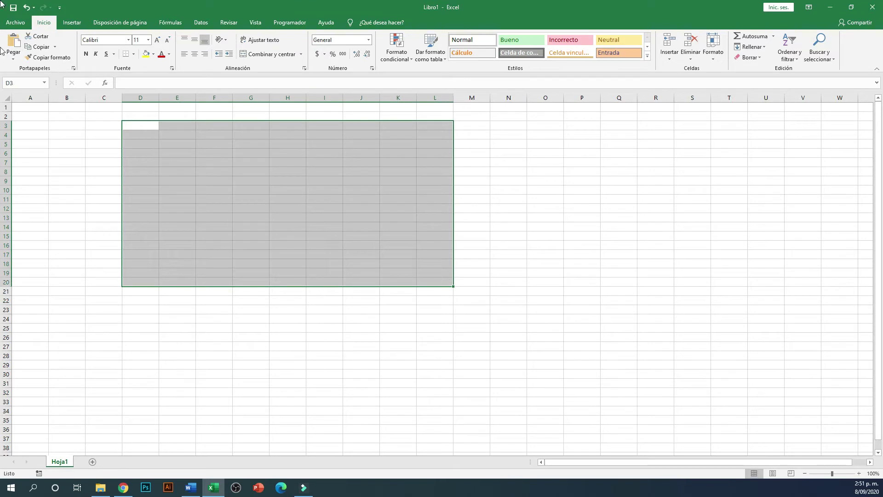
left_click(135, 54)
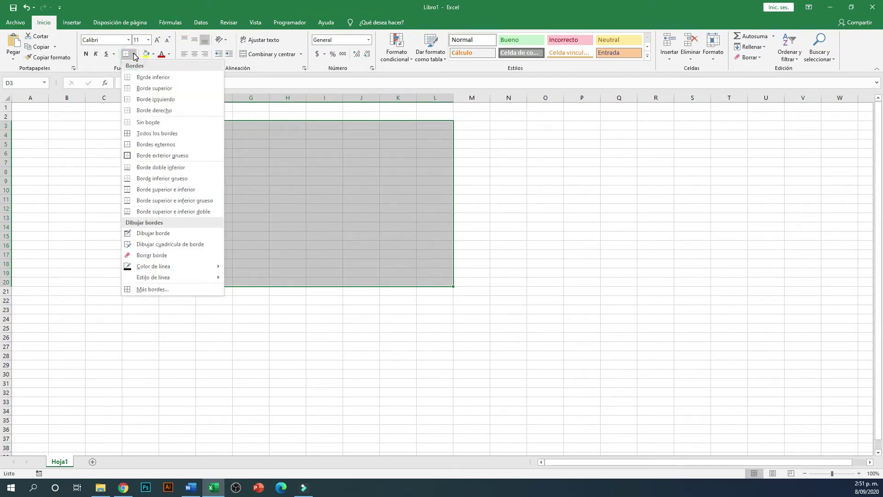
left_click(158, 135)
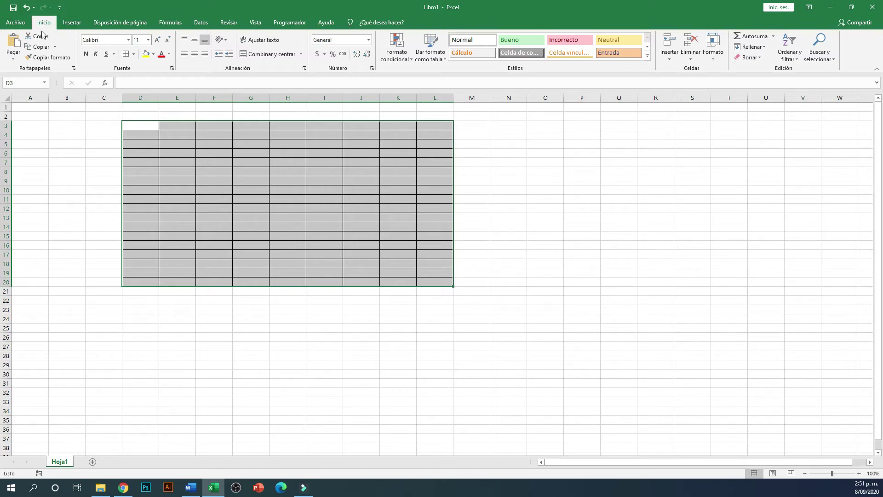
Delete the existing "Duplicar valores" conditional formatting rule from the selected range in the rules manager.
left_click(401, 55)
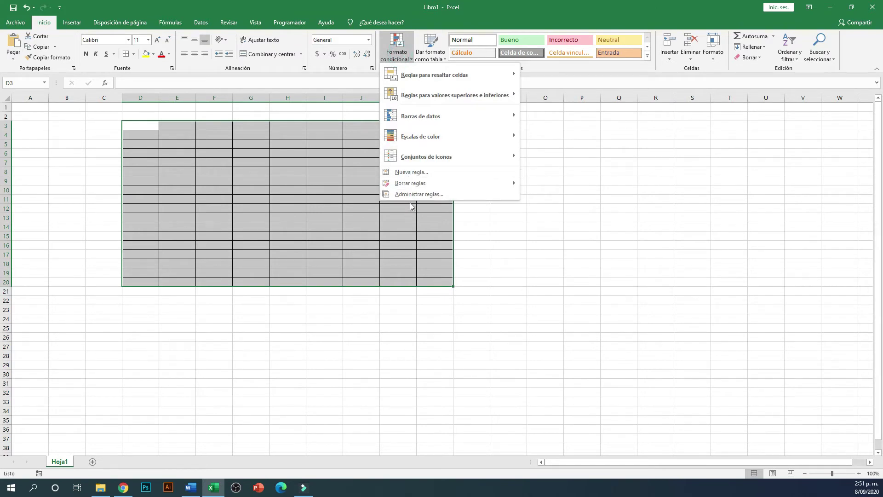
left_click(476, 195)
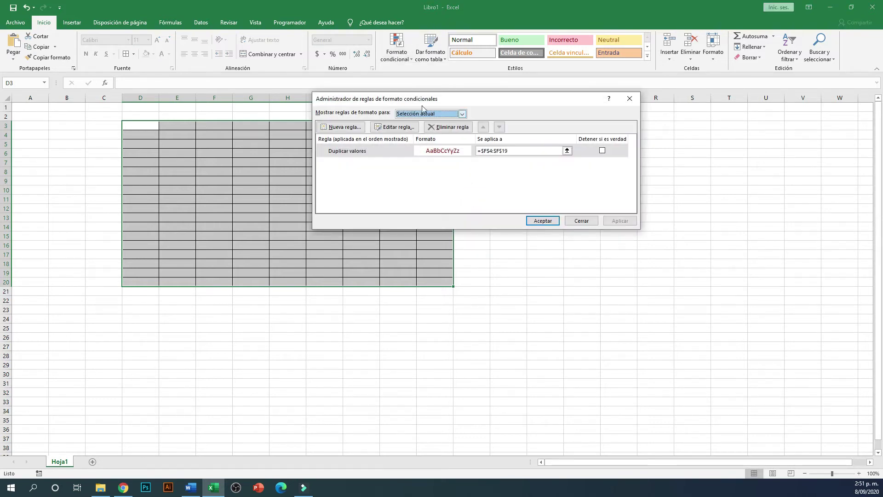
left_click_drag(431, 102, 612, 165)
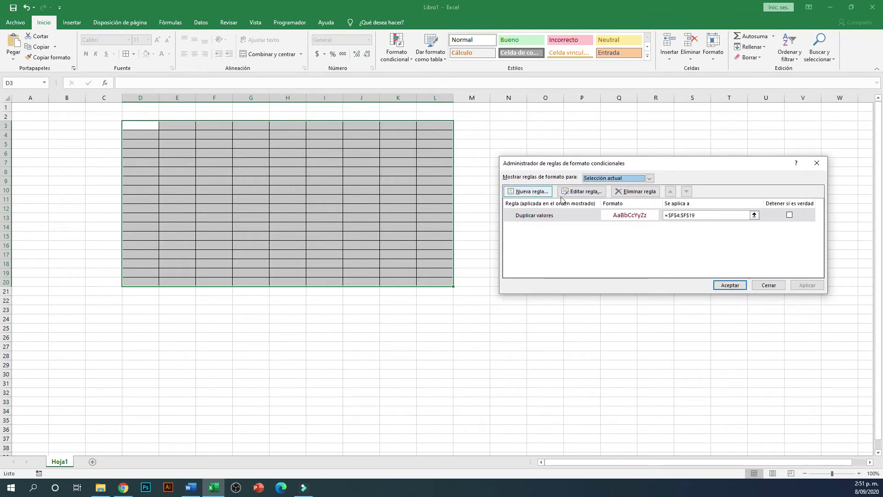
left_click(792, 218)
left_click(644, 194)
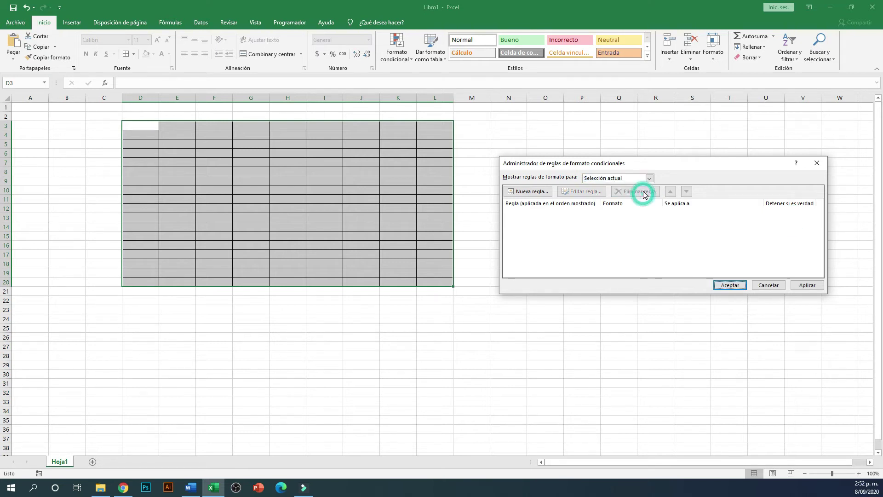
left_click(661, 223)
Start a new conditional formatting rule of the type "Aplicar formato únicamente a las celdas que contengan".
left_click_drag(634, 170, 626, 146)
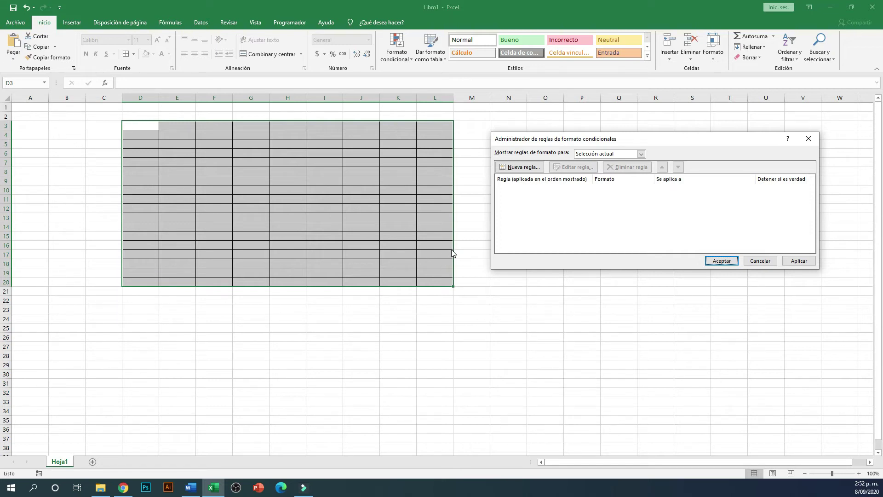
left_click(531, 169)
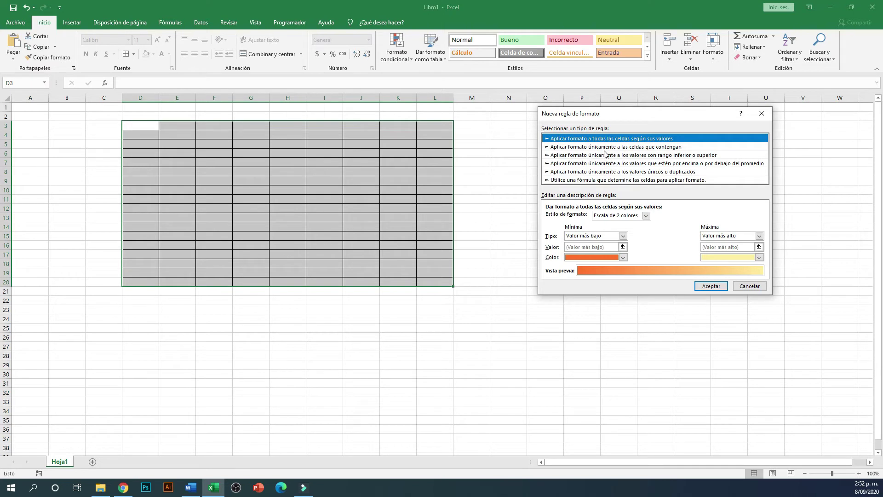
left_click(676, 149)
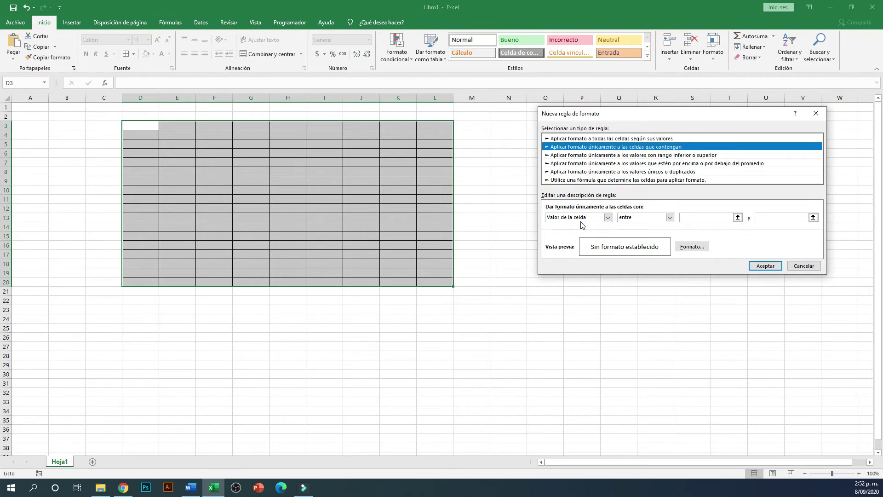
Set the rule condition to format cells whose "Valor de la celda" is "menor que" 0.
left_click(608, 220)
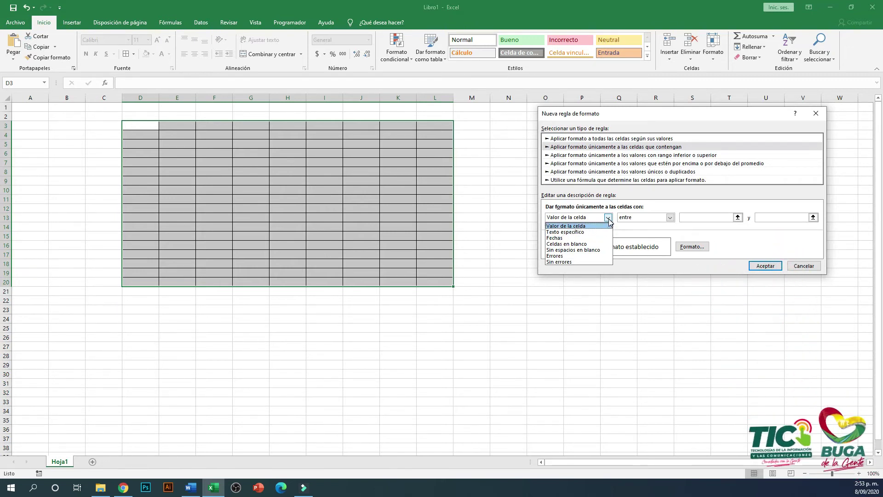
left_click(608, 220)
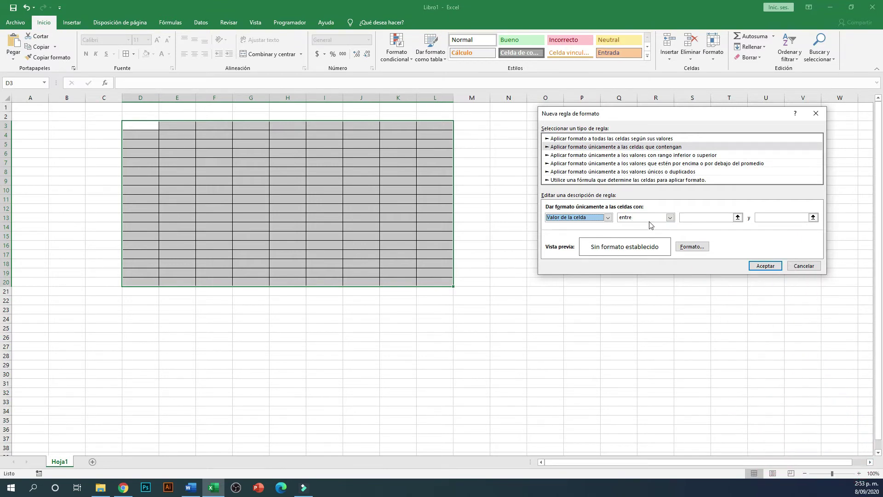
left_click(670, 218)
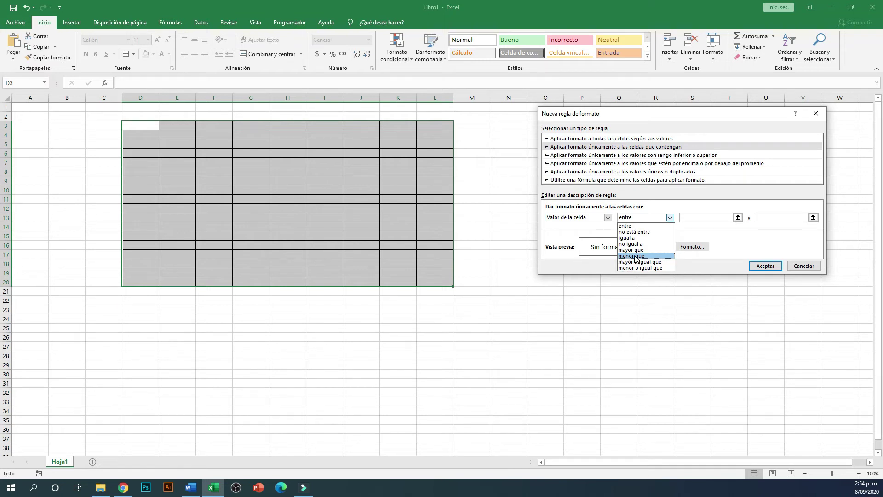
left_click(640, 259)
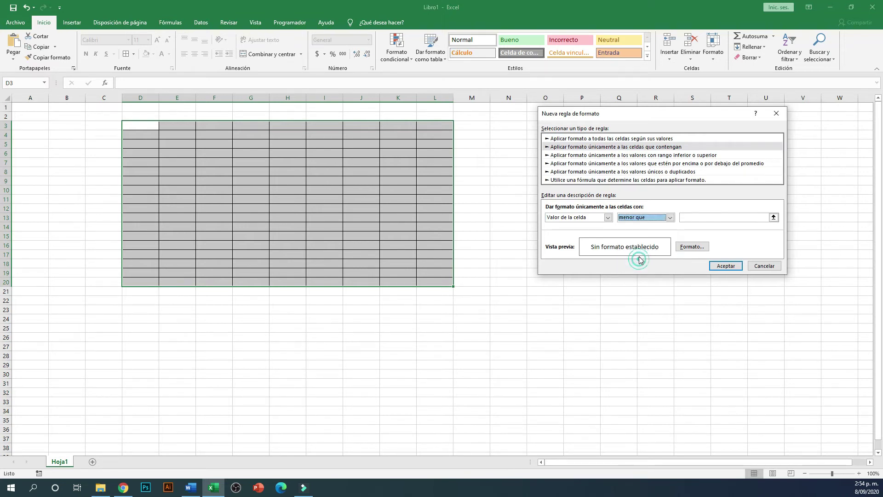
left_click(697, 216)
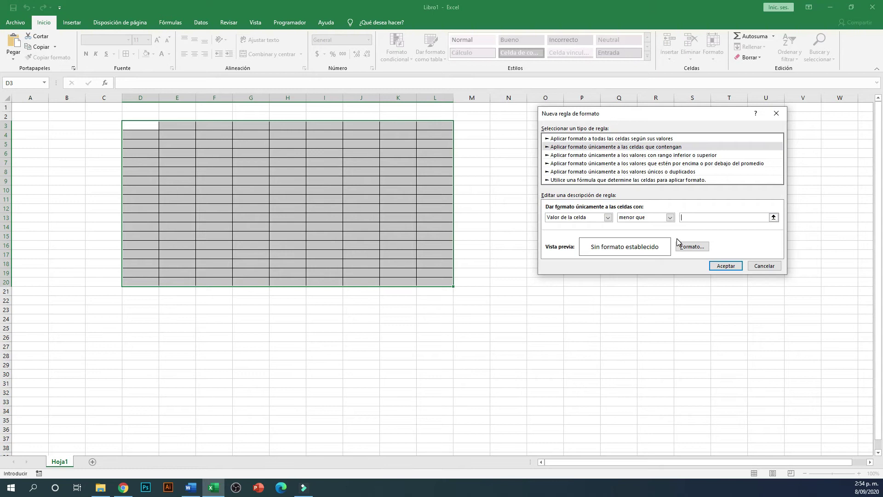
left_click(696, 217)
type("0")
Open the rule's cell format settings and look through the number and font options.
left_click(694, 248)
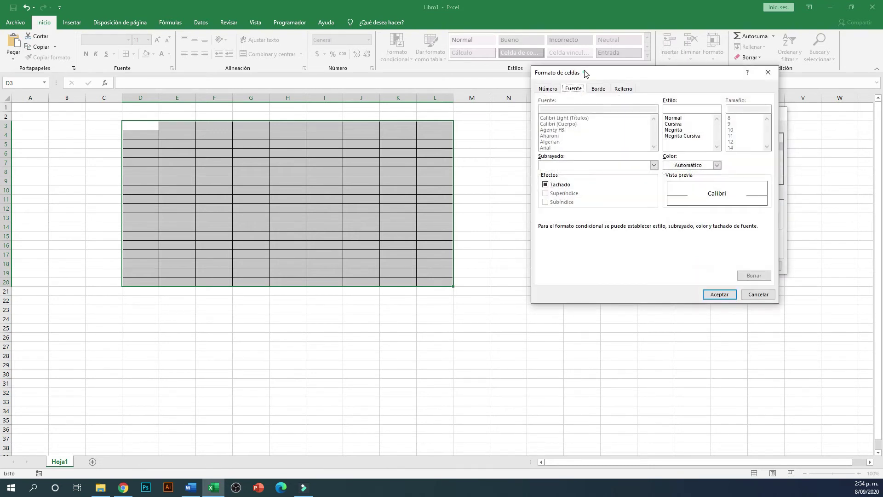
left_click_drag(584, 72, 594, 183)
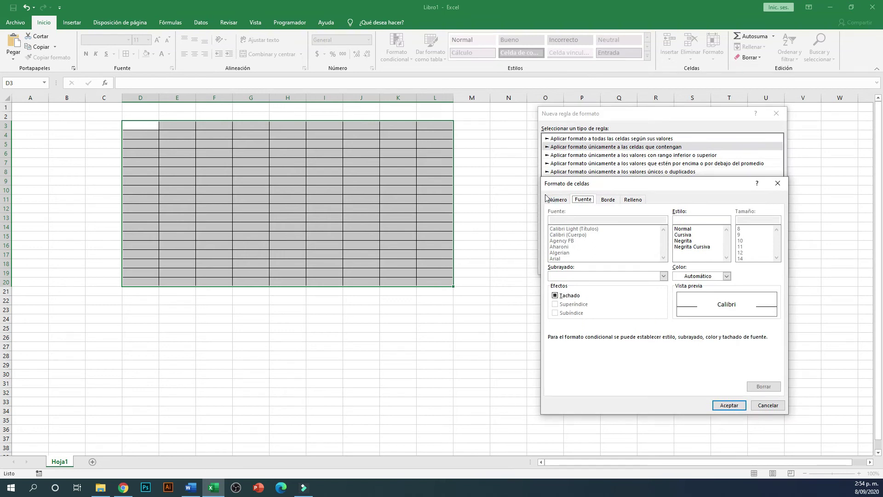
left_click(556, 202)
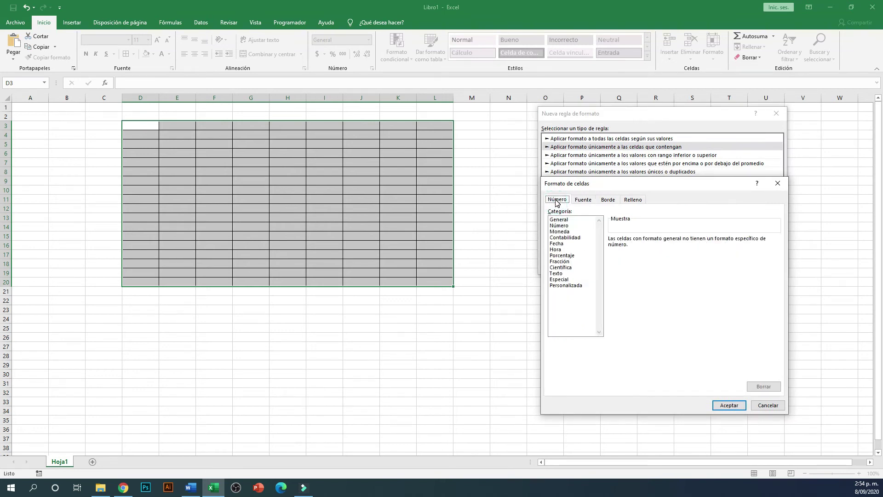
left_click(584, 200)
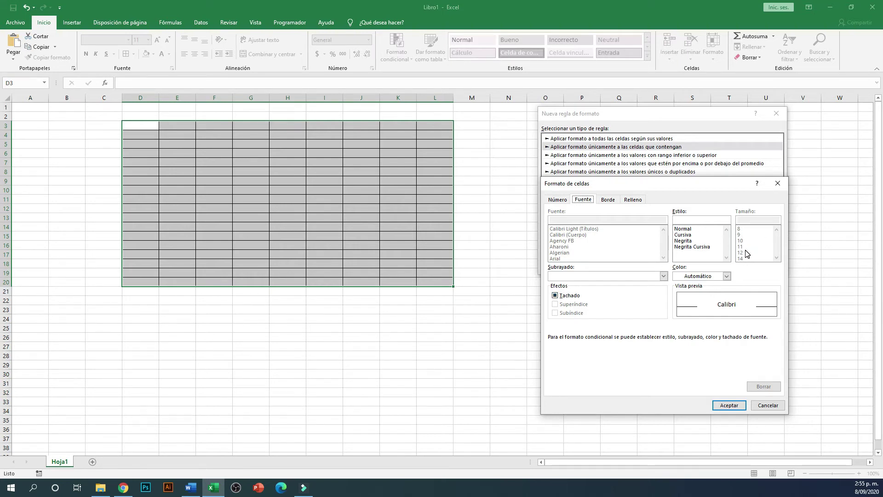
Add a light gold dash-dot outline border to the rule's format.
left_click(609, 201)
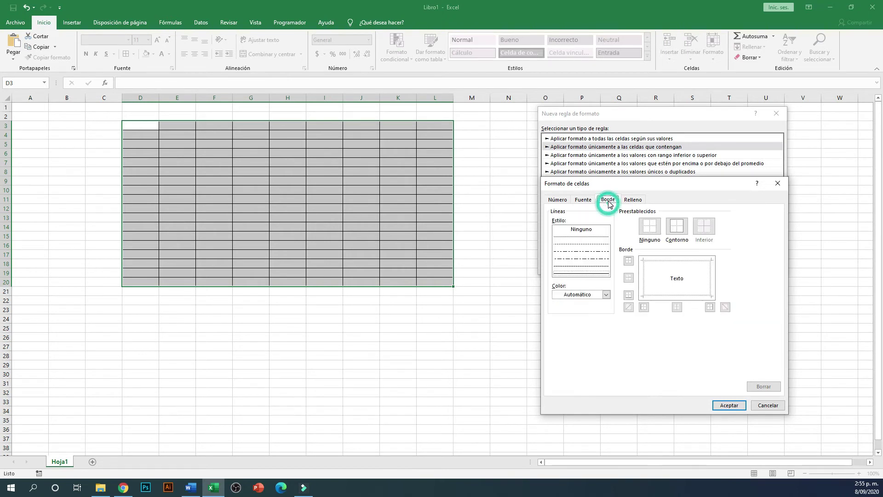
left_click(578, 259)
left_click(607, 294)
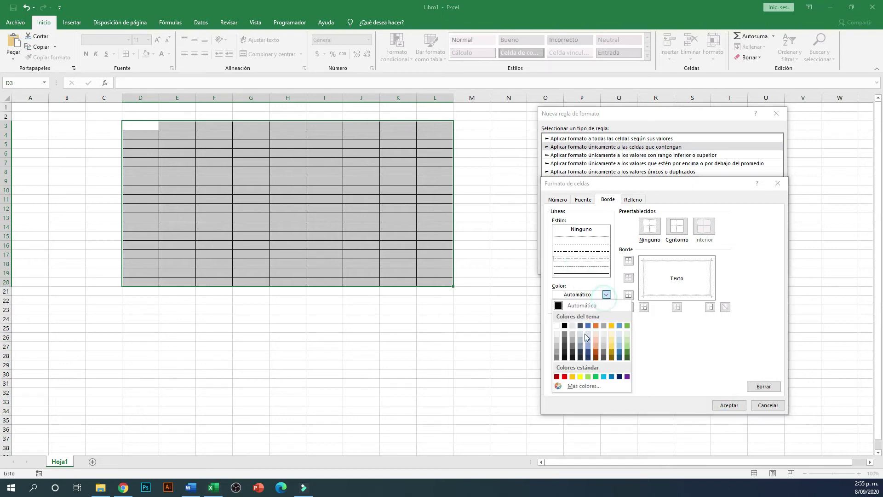
left_click(610, 347)
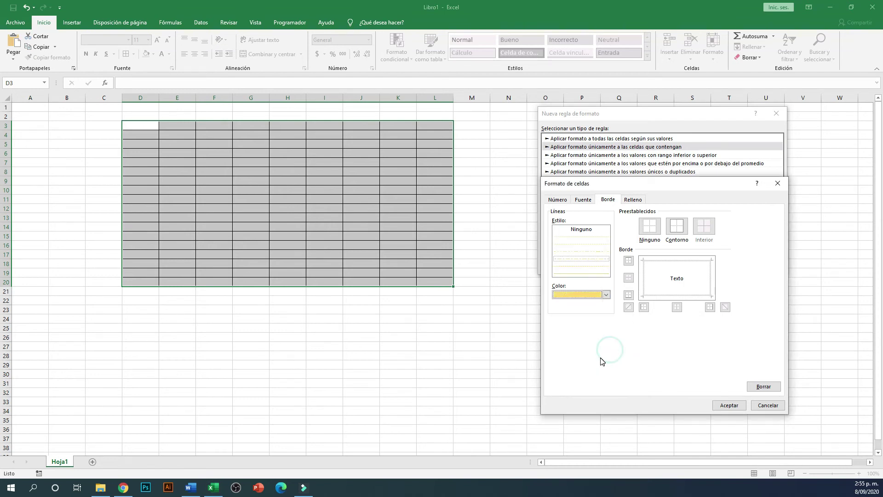
left_click(677, 230)
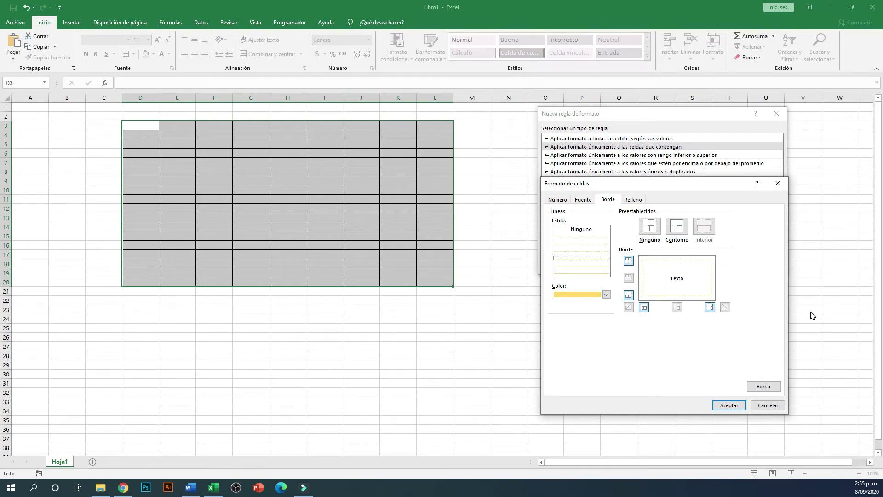
Remove the outline border from the rule's format by applying the line style "Ninguno".
left_click_drag(587, 187, 617, 200)
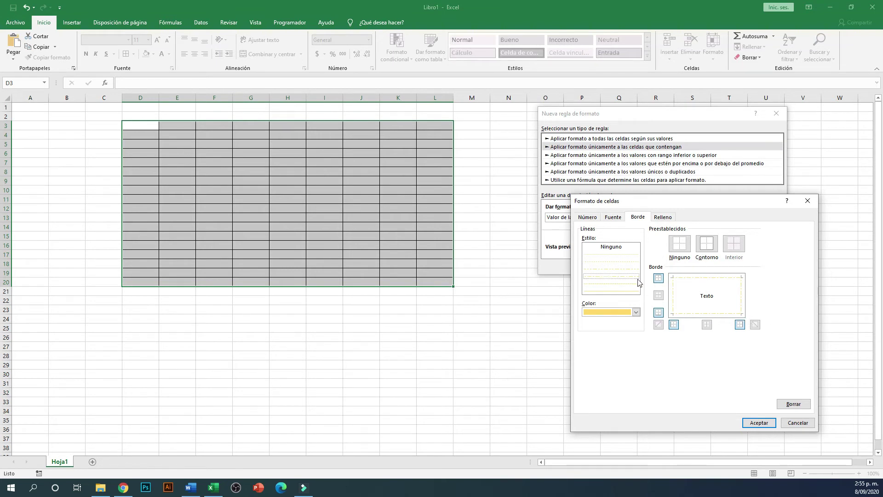
left_click(612, 248)
left_click(703, 242)
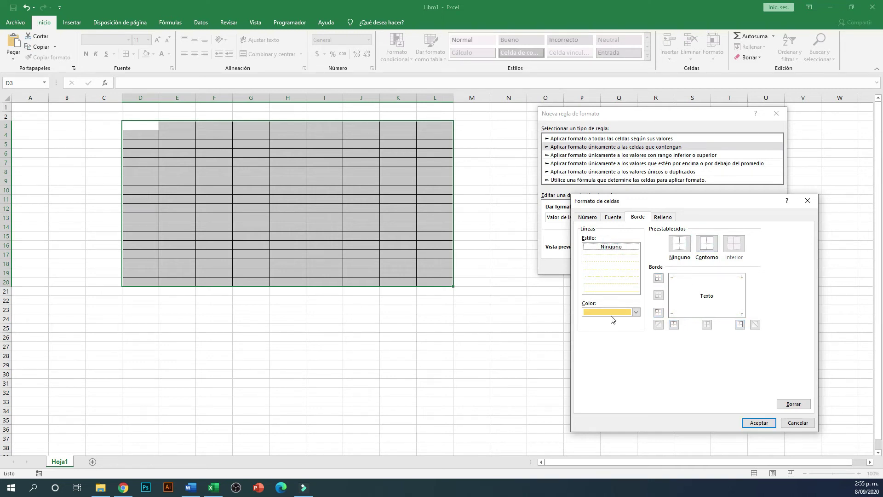
Give the rule's format a standard red fill and save the rule for the selected range.
left_click(662, 220)
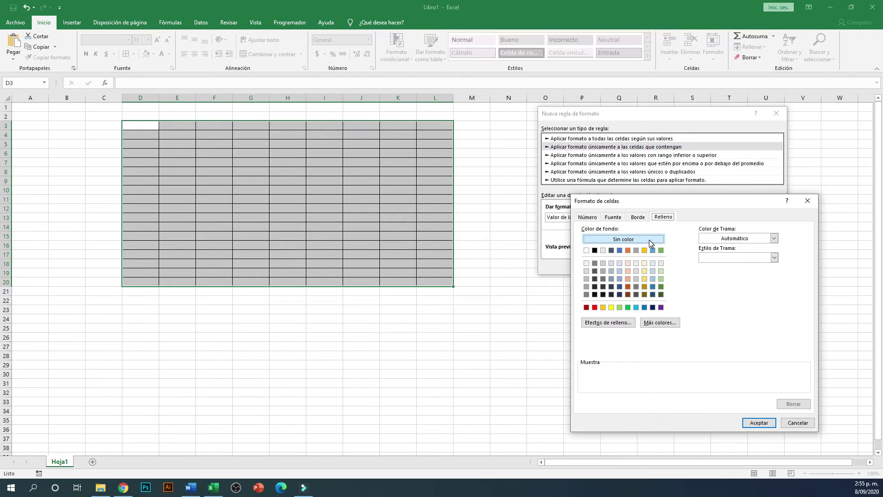
left_click_drag(596, 203, 615, 203)
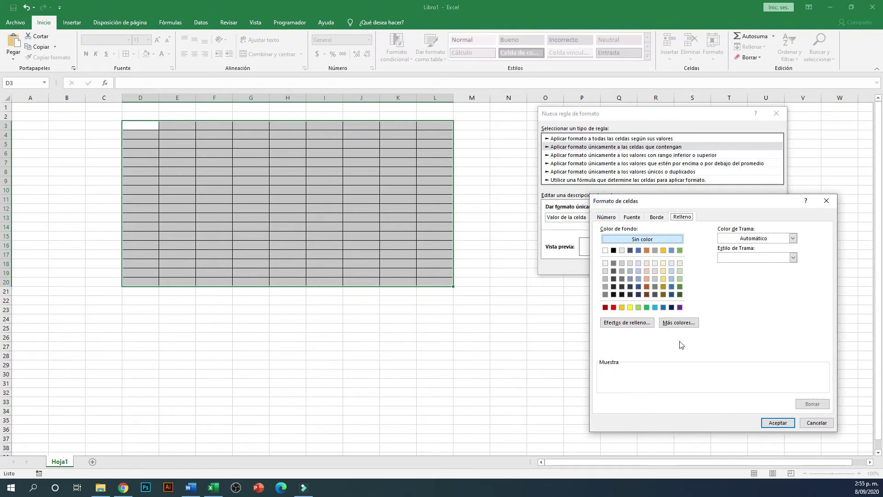
left_click(614, 308)
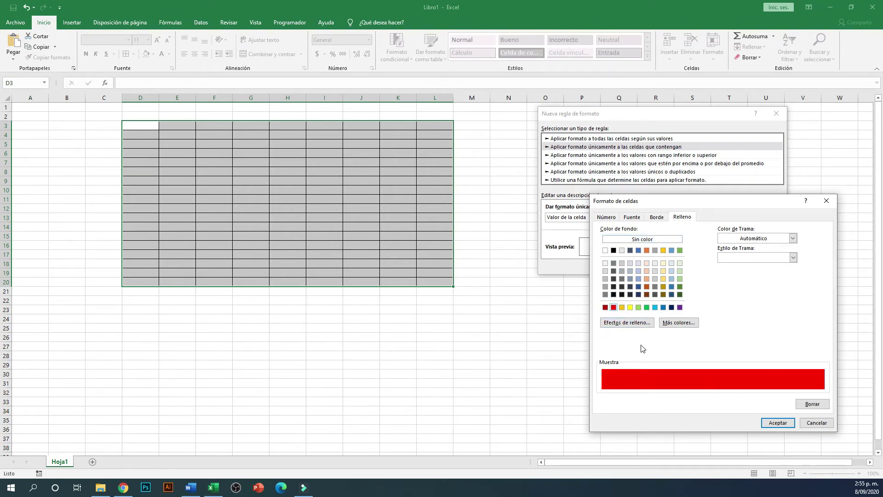
left_click(779, 423)
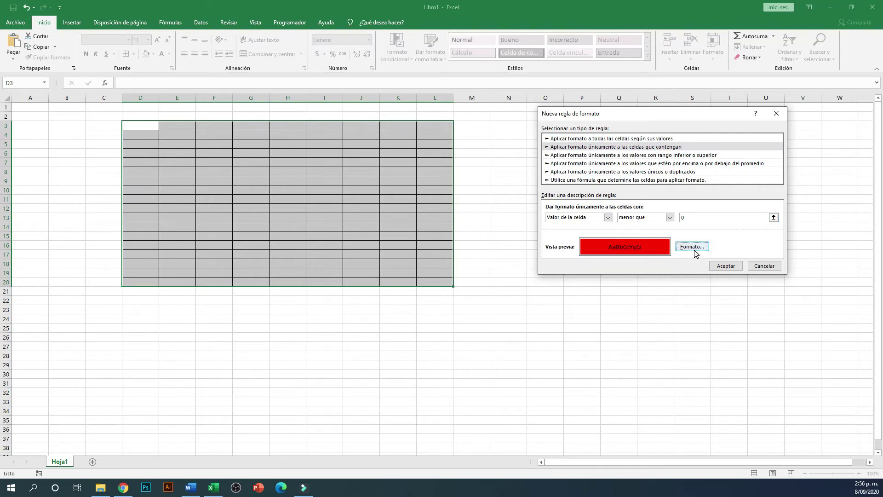
left_click(726, 267)
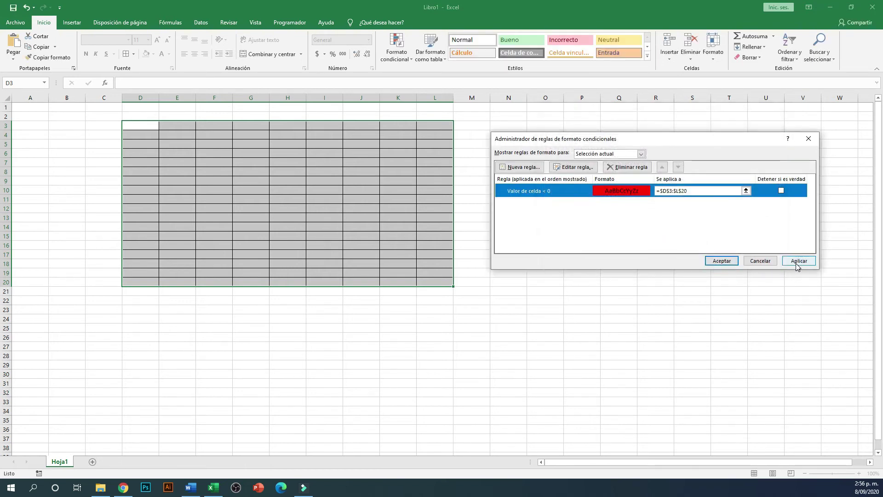
left_click(722, 266)
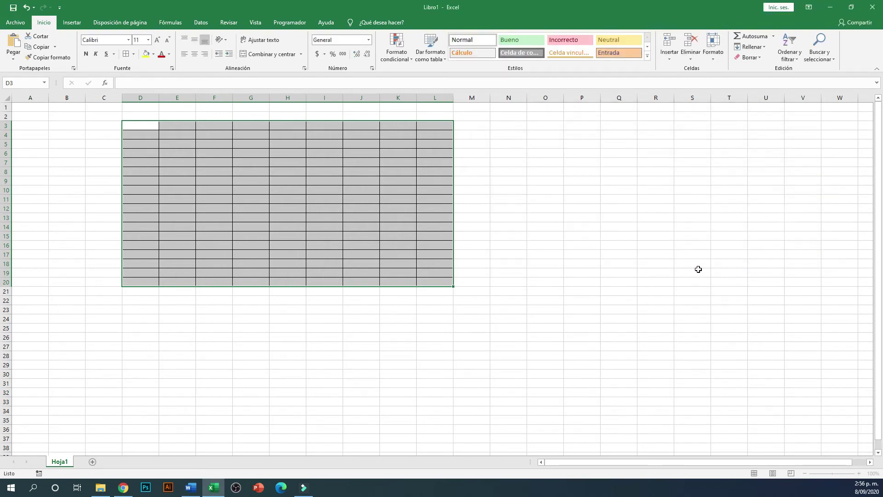
Enter 10 in cell H9 and center it horizontally.
left_click(292, 202)
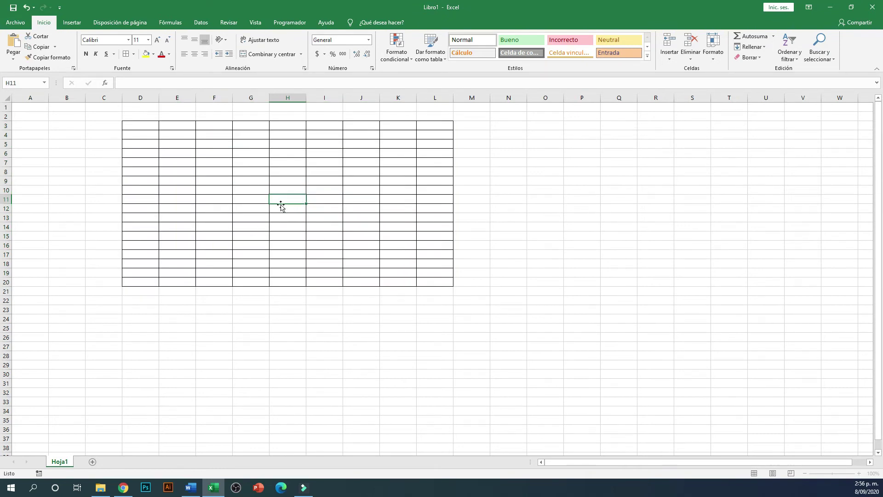
left_click(282, 182)
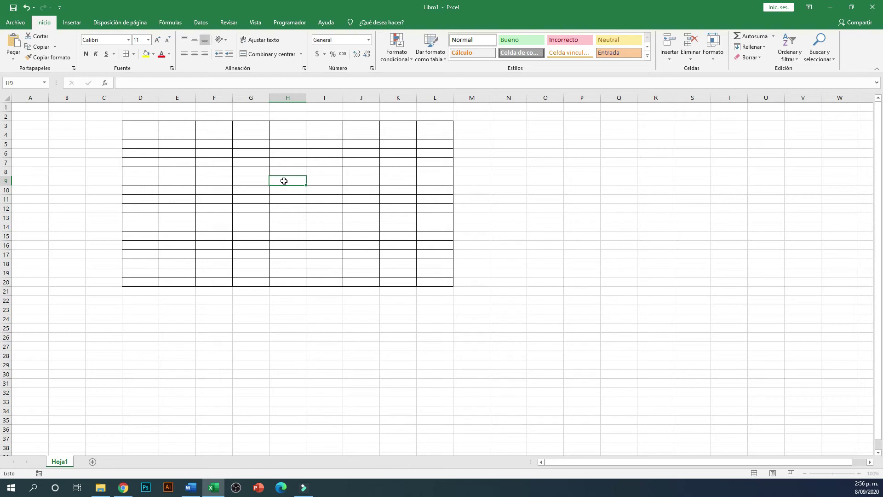
type("10")
key("Return")
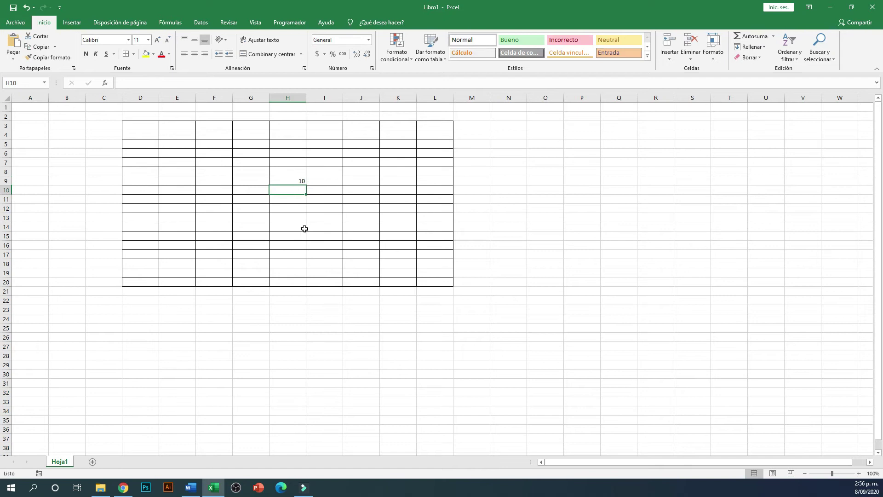
left_click(324, 203)
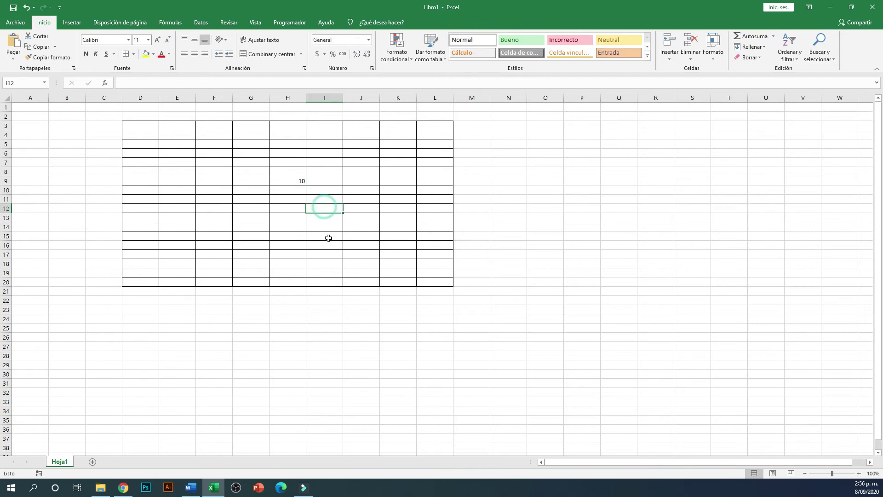
left_click(289, 180)
left_click(195, 55)
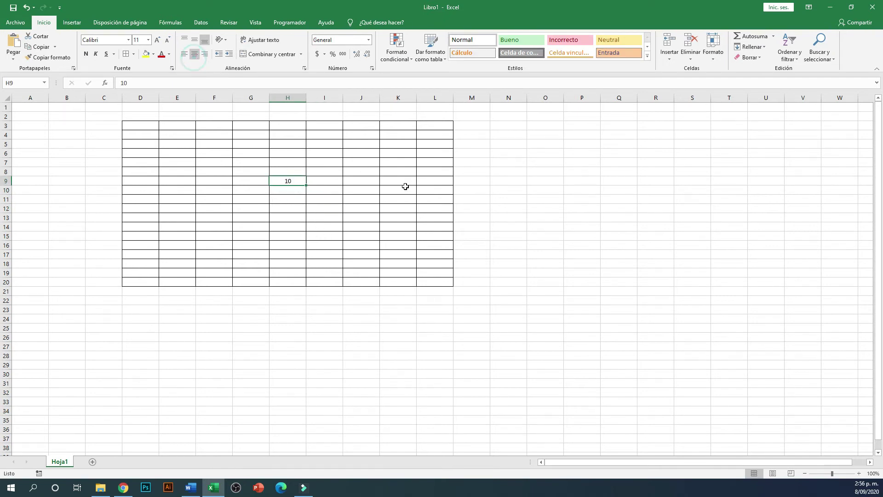
Enter the negative value -5 in cell J5 to test the rule, and check that cell.
left_click(361, 144)
type("-5")
key("Return")
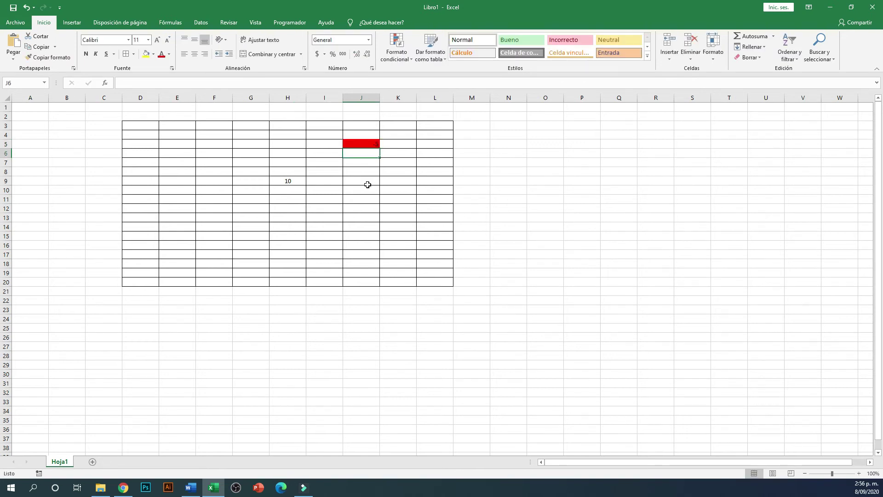
left_click(369, 217)
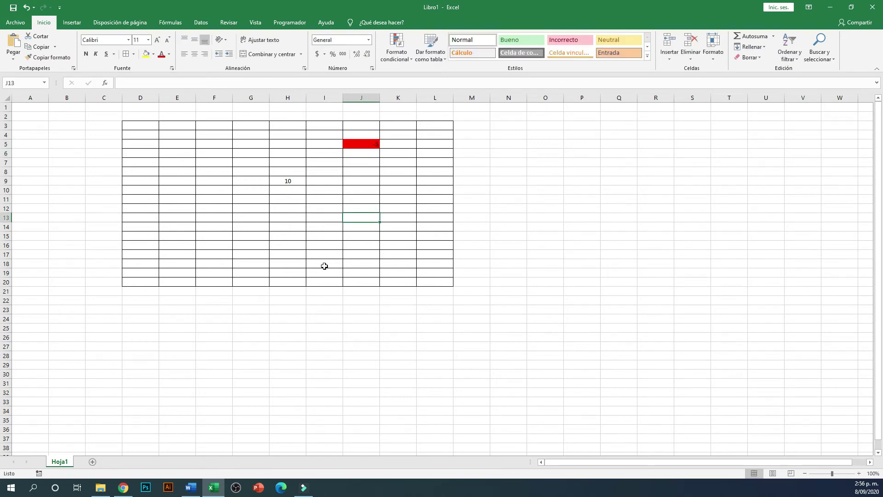
left_click(354, 142)
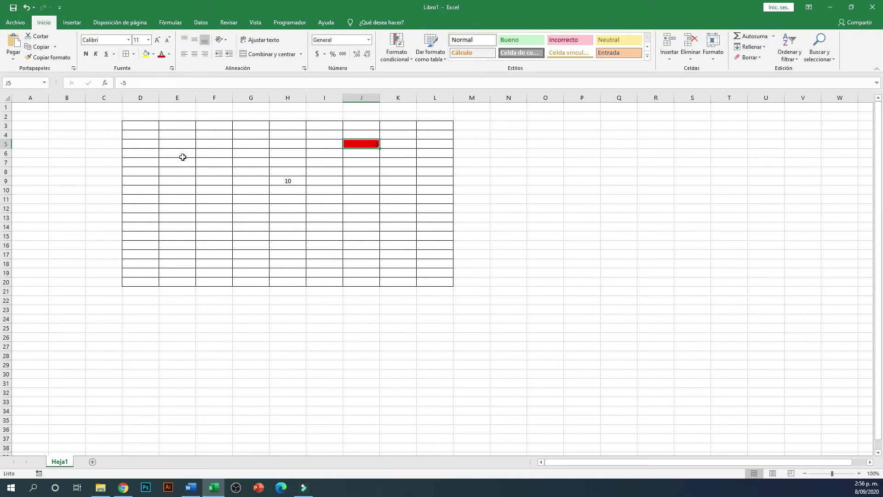
Enter -15 in cell E5 as another test of the rule.
left_click(176, 144)
type("-")
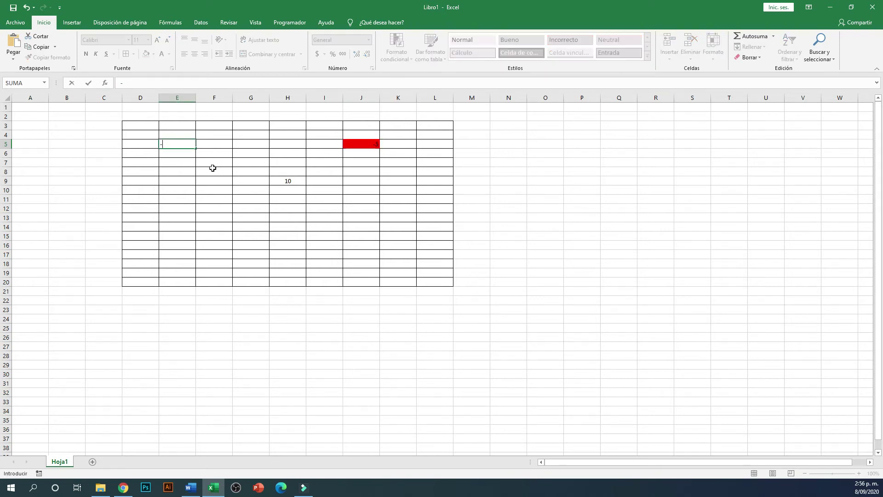
type("15")
key("Return")
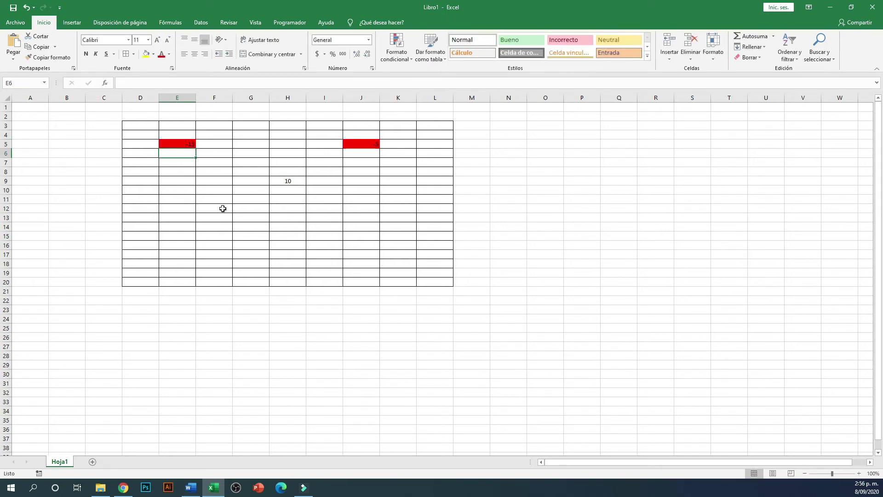
left_click(221, 207)
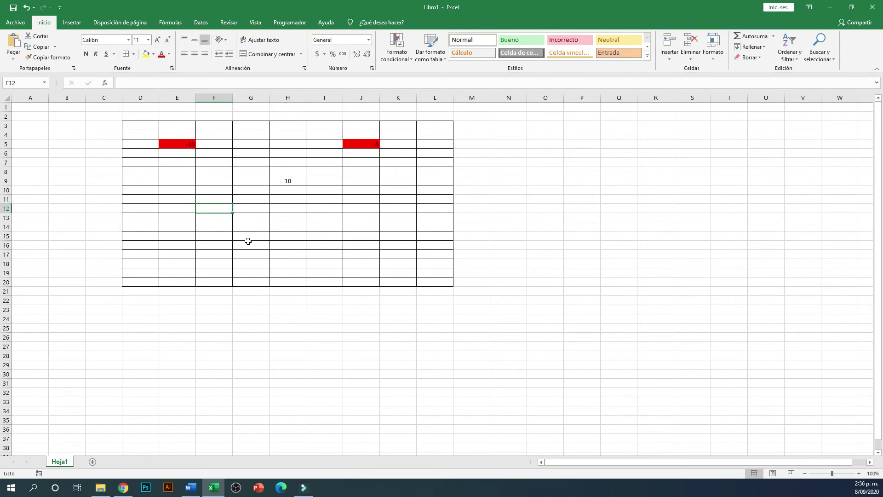
Enter -30 in cell G16 as a further negative test value.
left_click(248, 242)
type("-")
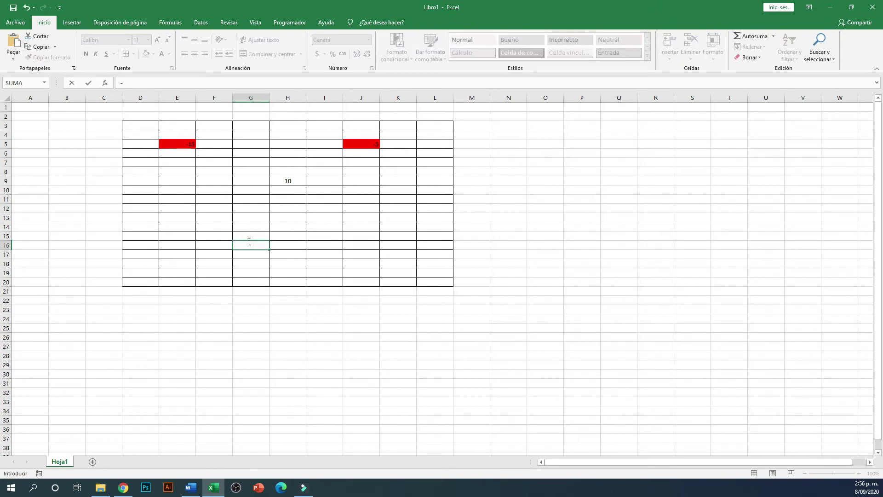
type("30")
key("Return")
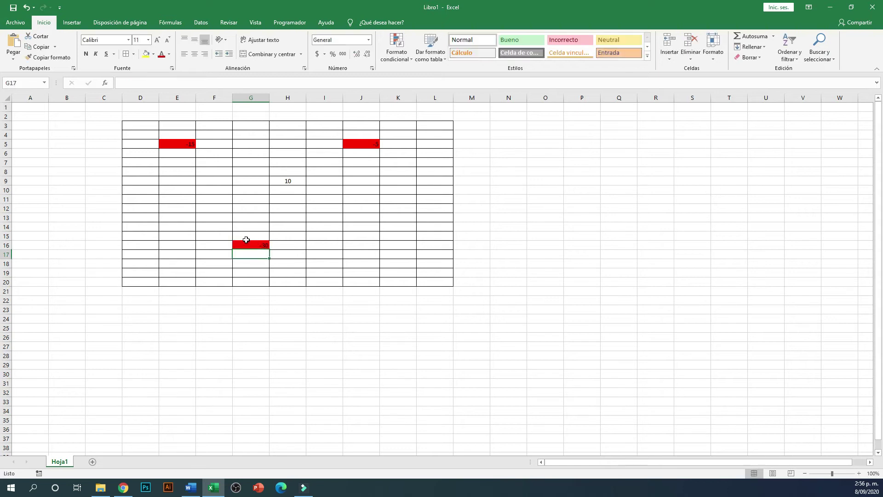
left_click(346, 217)
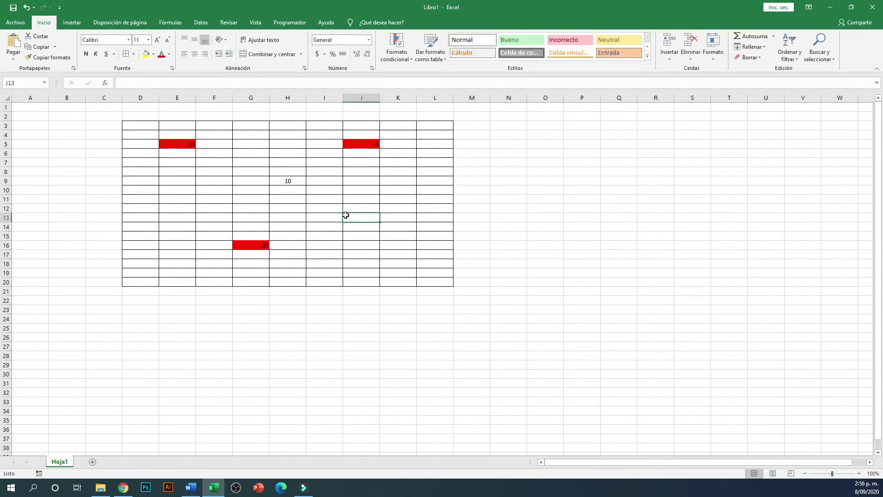
Enter the positive value 100 in cell J13 to test the existing formatting rule.
type("100")
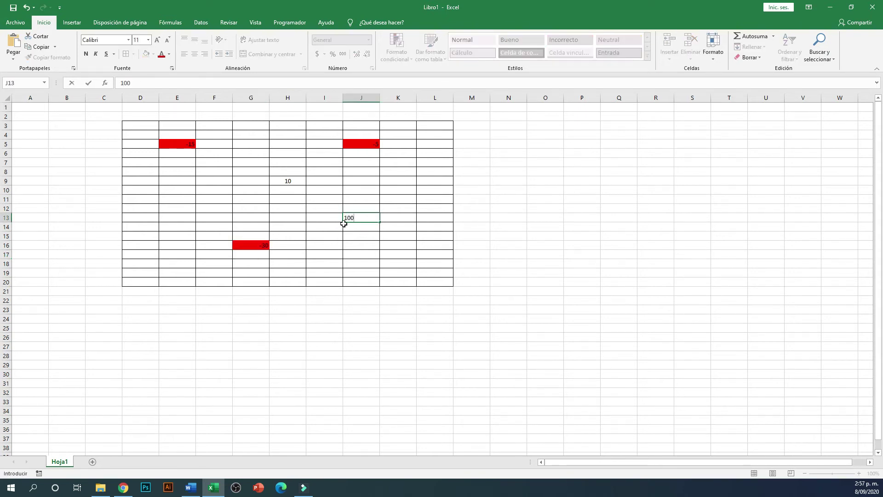
key("Return")
left_click(358, 254)
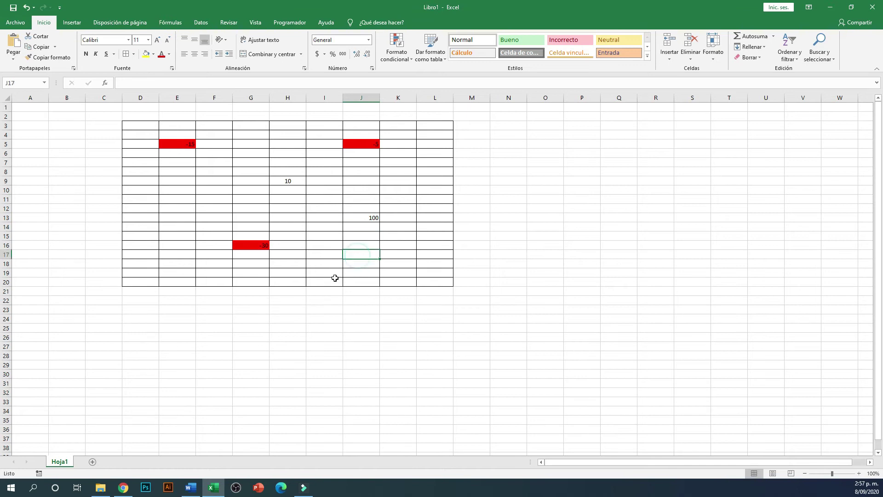
Enter the text "casa" in cell I11 as a non-numeric test of the rule.
left_click(316, 200)
type("al")
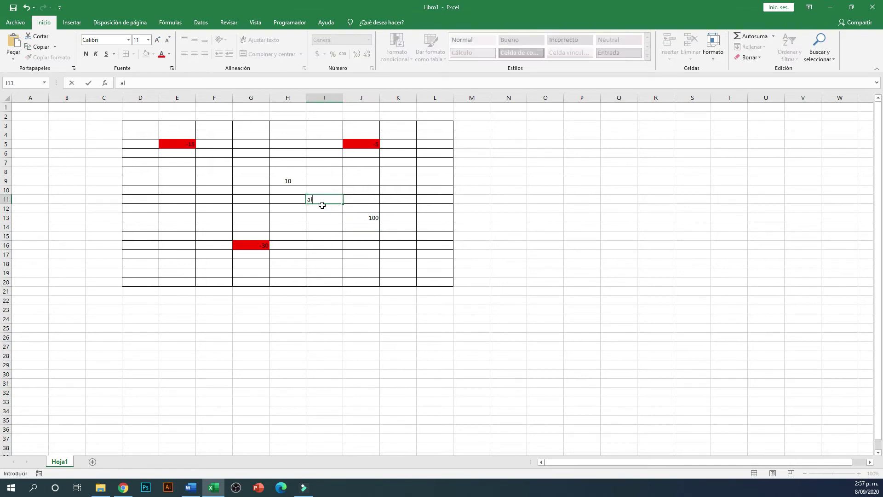
key("BackSpace")
key("BackSpace")
key("BackSpace")
key("Return")
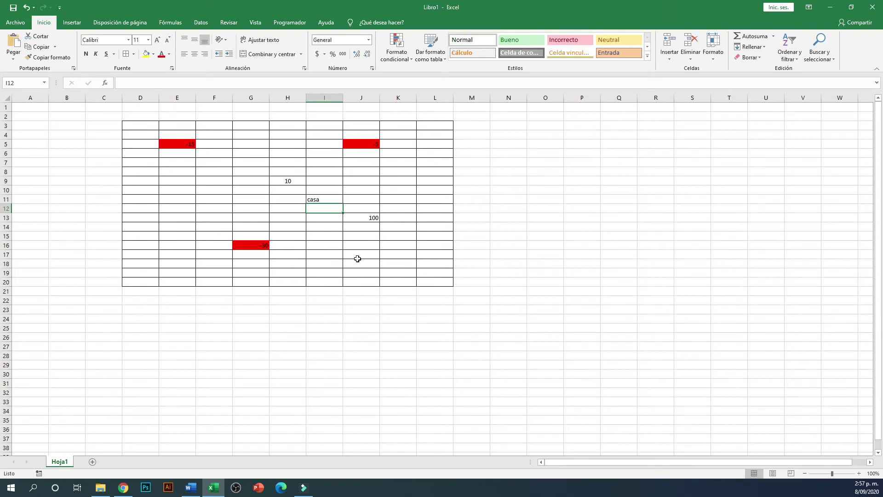
left_click(389, 198)
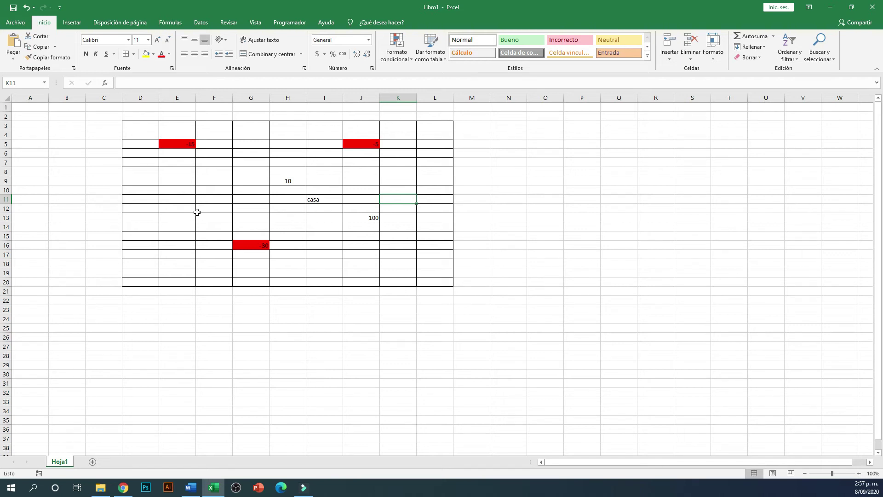
Select the table range D3:L20 and open its conditional formatting rules manager, placing the dialog clear of the table.
left_click(140, 128)
left_click_drag(153, 134, 440, 286)
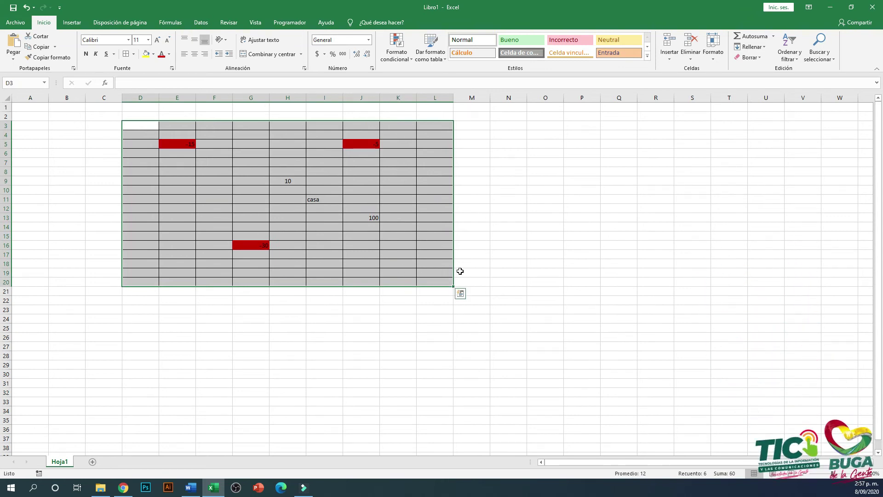
left_click(395, 60)
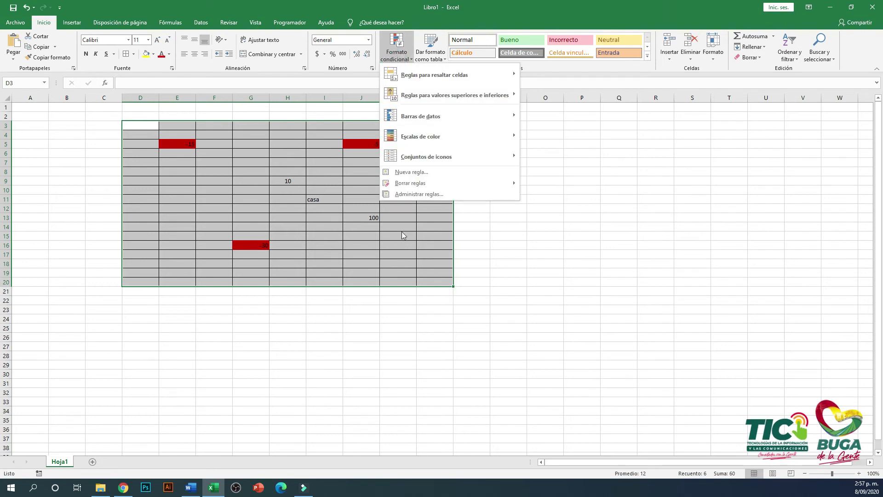
left_click(411, 197)
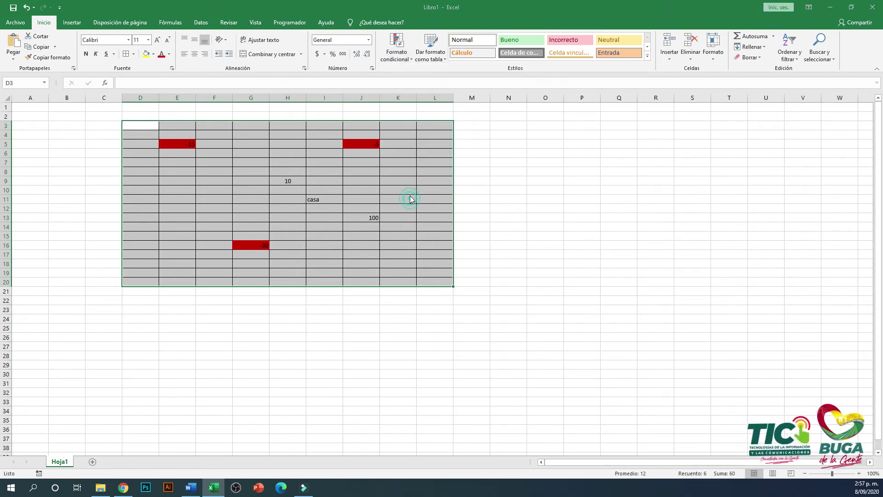
left_click_drag(636, 142, 597, 118)
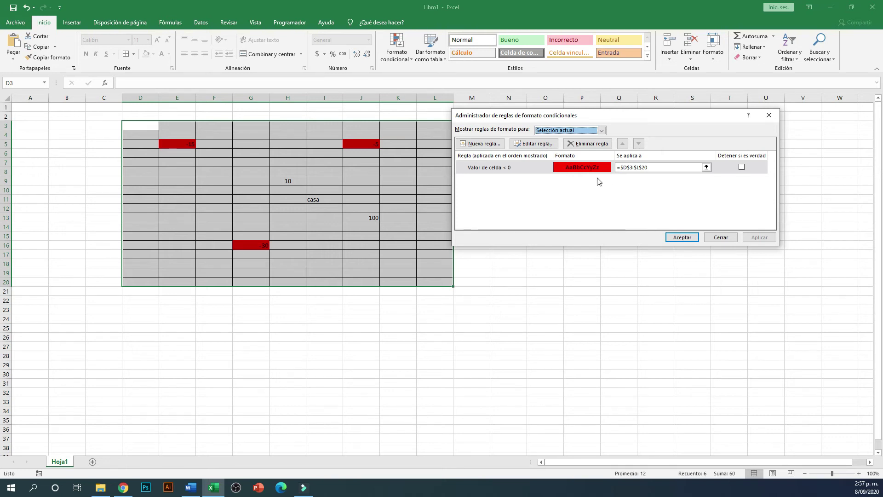
Start a new rule for D3:L20 that formats only cells whose value is equal to (igual a) 0.
left_click(484, 146)
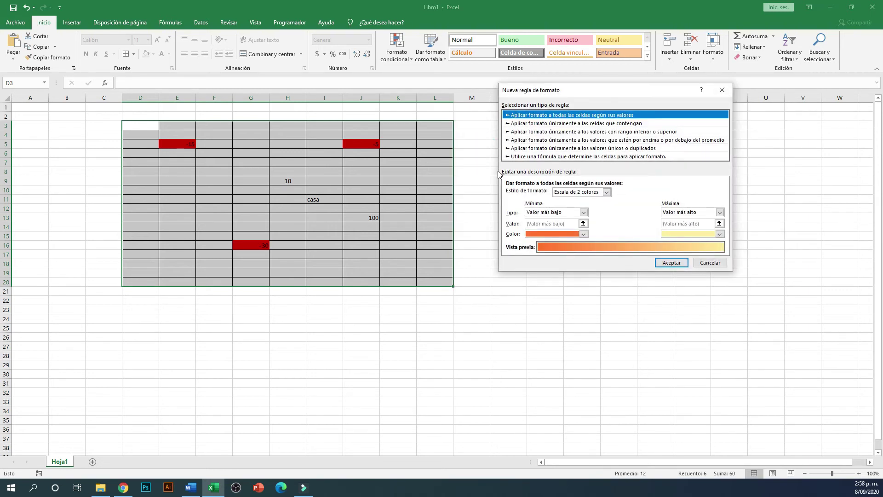
left_click(583, 123)
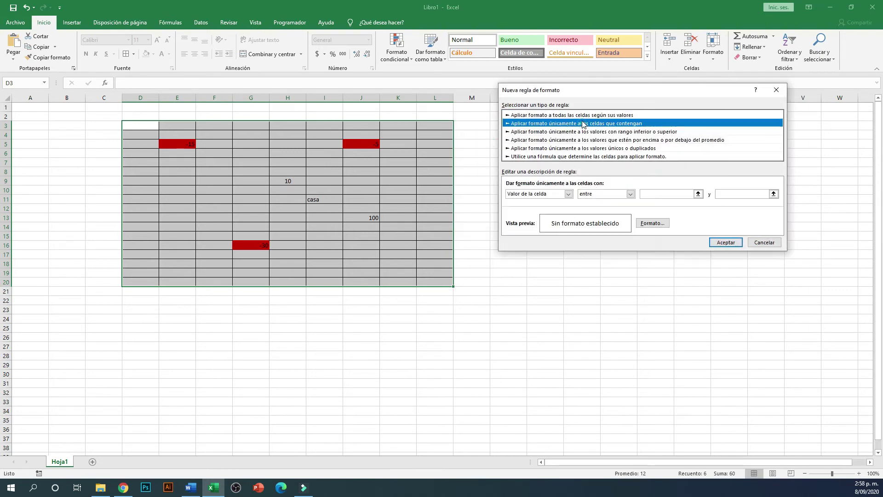
left_click(630, 194)
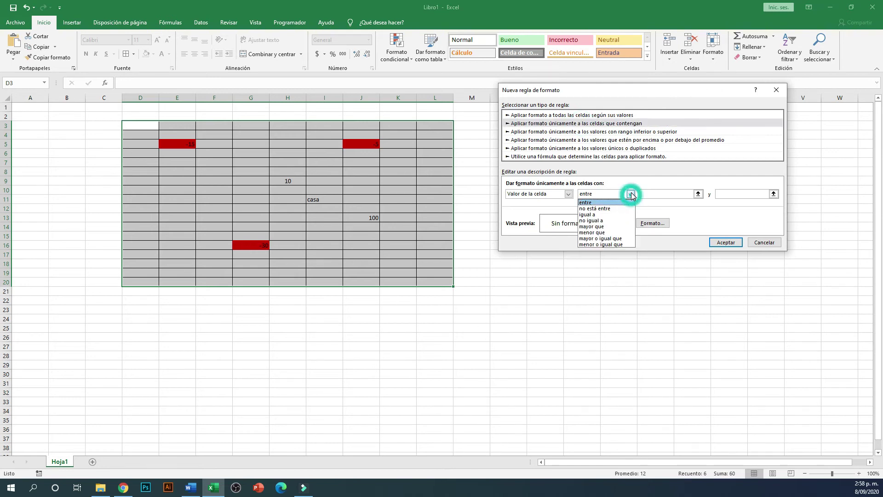
left_click(592, 217)
left_click(655, 194)
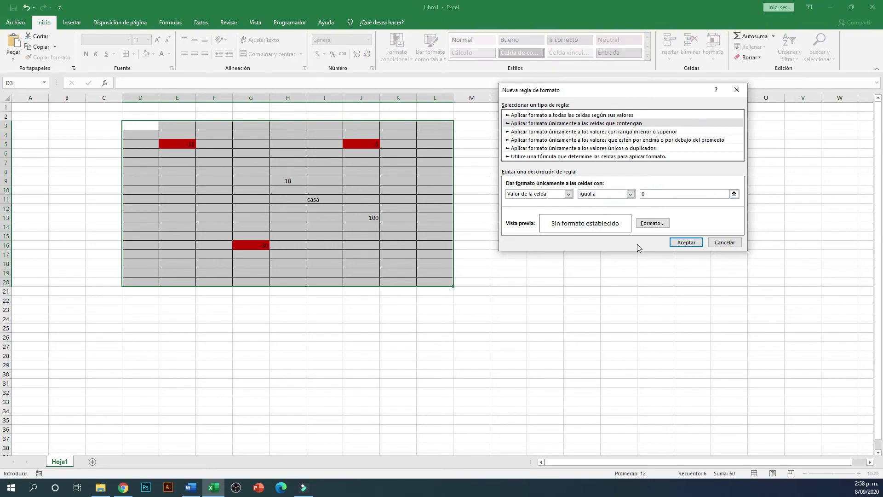
Give the equal-to-0 rule a light blue background fill and add it to the rule list.
left_click(651, 225)
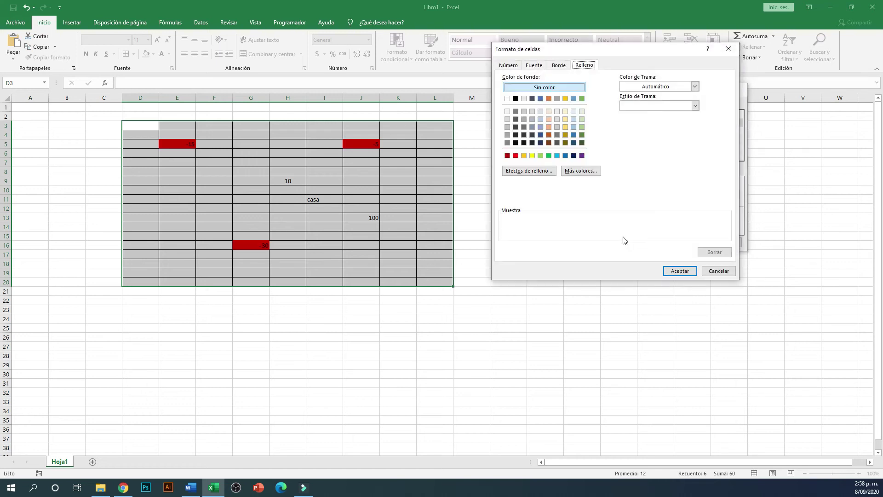
left_click(508, 66)
left_click(533, 66)
left_click(559, 66)
left_click(584, 65)
left_click(557, 157)
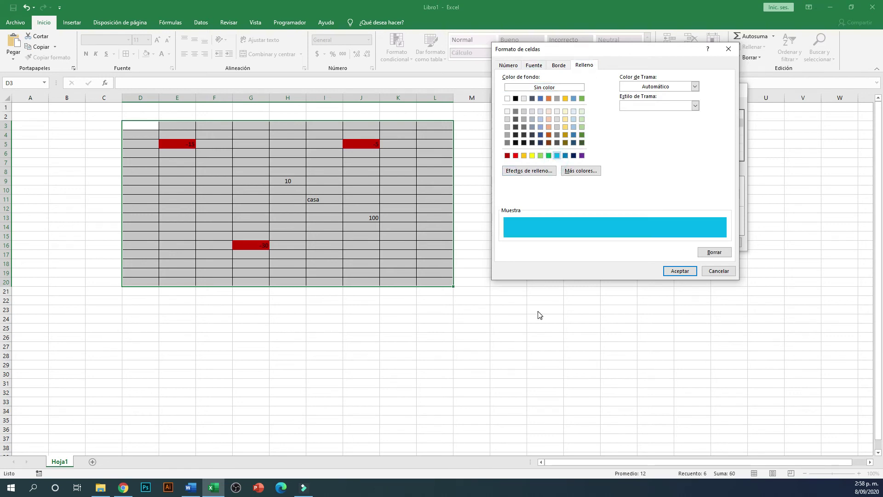
left_click(677, 275)
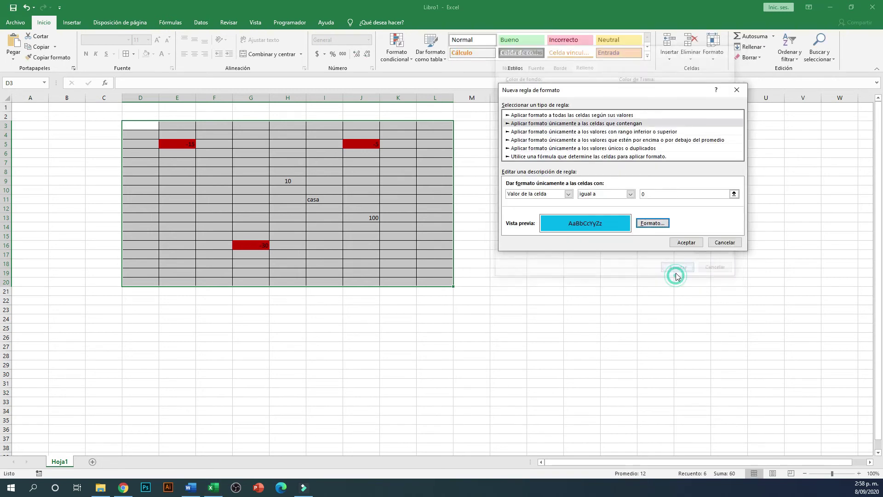
left_click(682, 243)
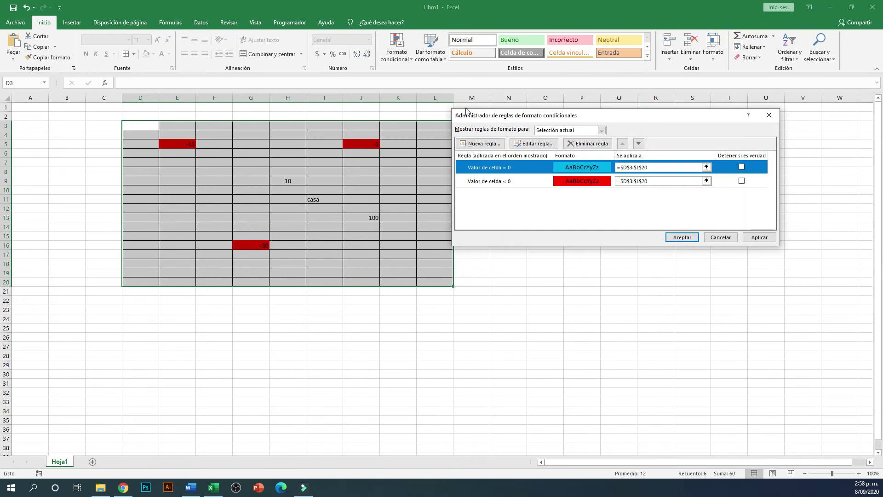
Start another rule that formats only cells whose value is between (entre) 1 and 10.
left_click_drag(526, 114, 576, 97)
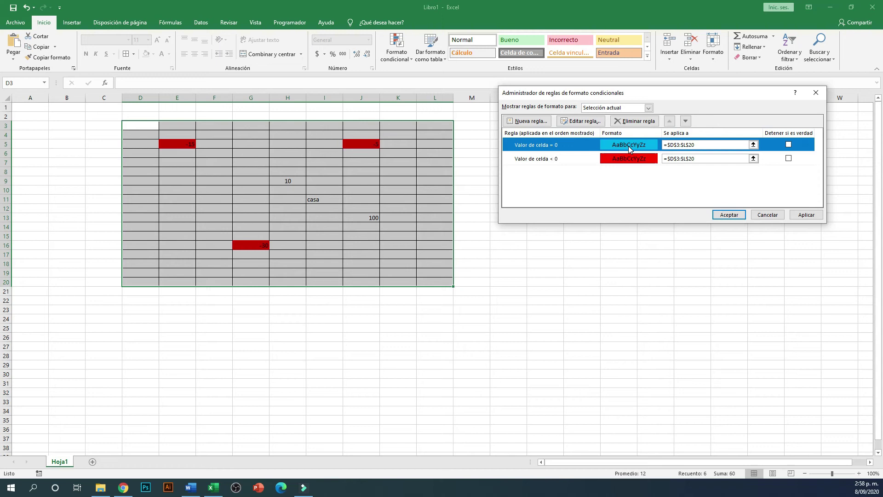
left_click(536, 123)
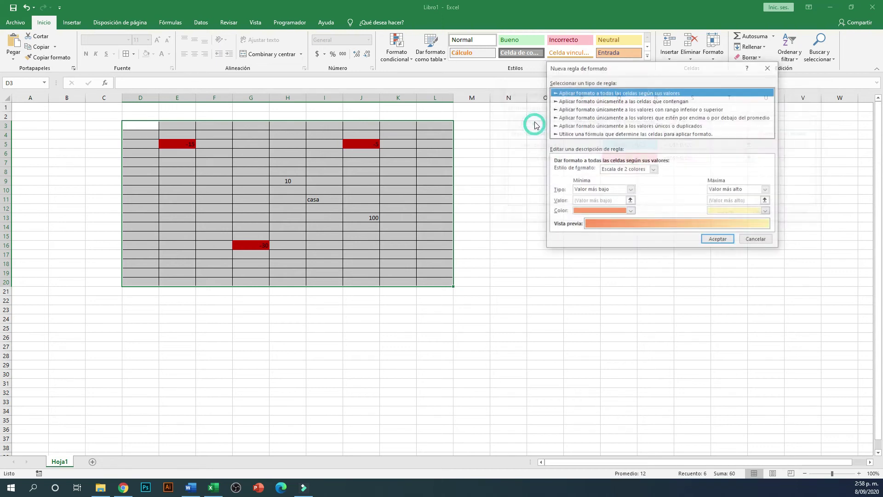
left_click(599, 101)
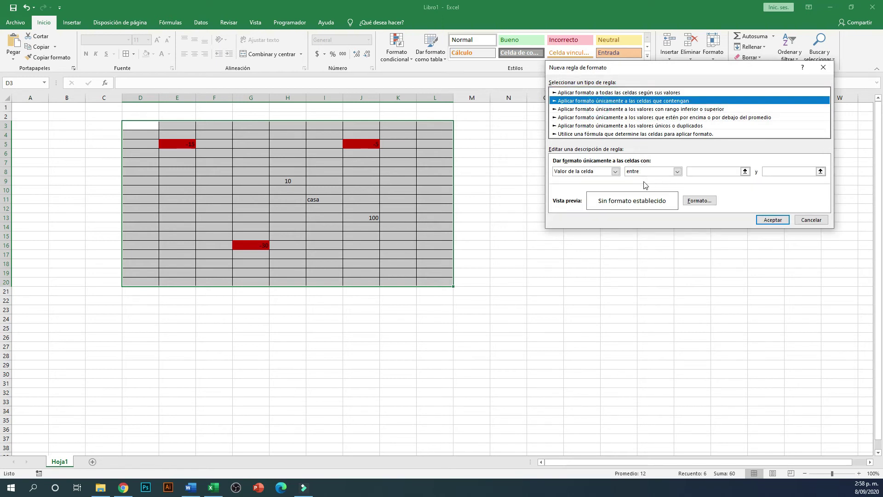
left_click(709, 171)
type("1")
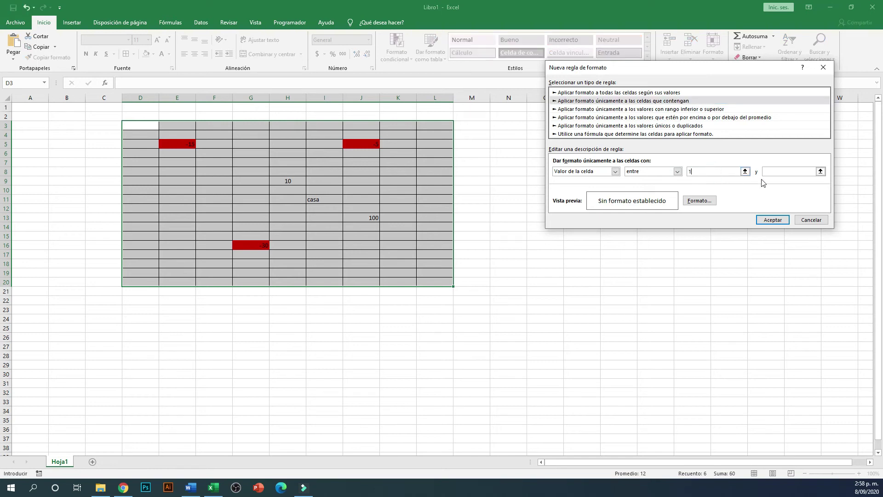
left_click(782, 171)
type("10")
Give the between-1-and-10 rule a yellow background fill and add it to the rule list.
left_click(699, 200)
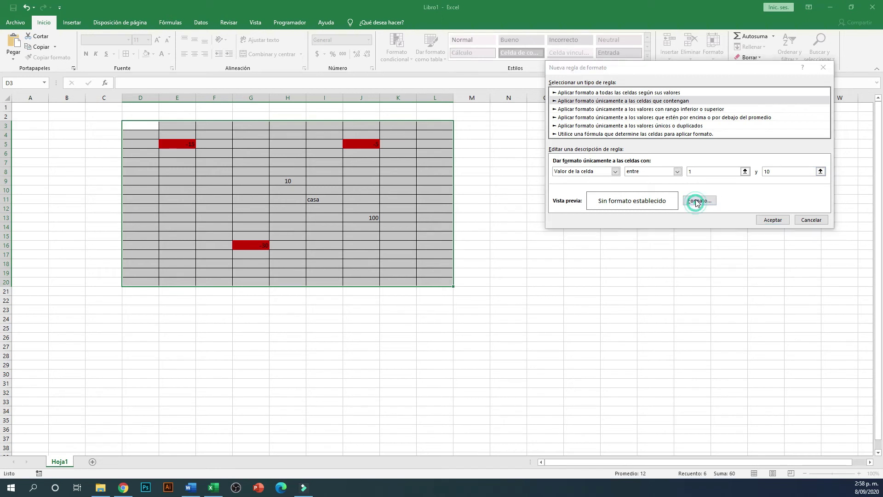
left_click(579, 133)
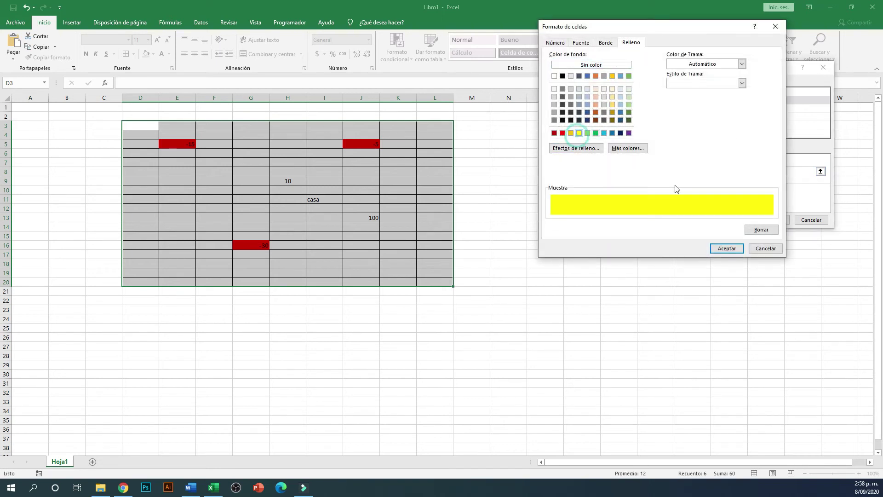
left_click(724, 249)
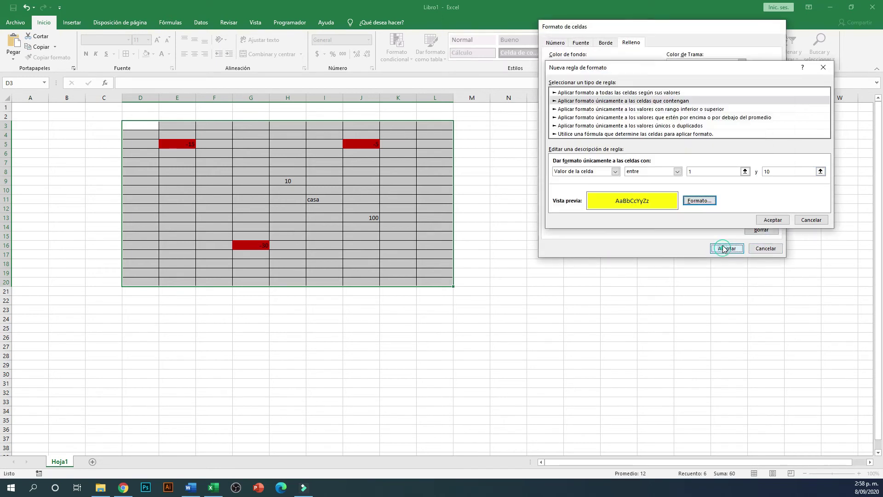
left_click(773, 221)
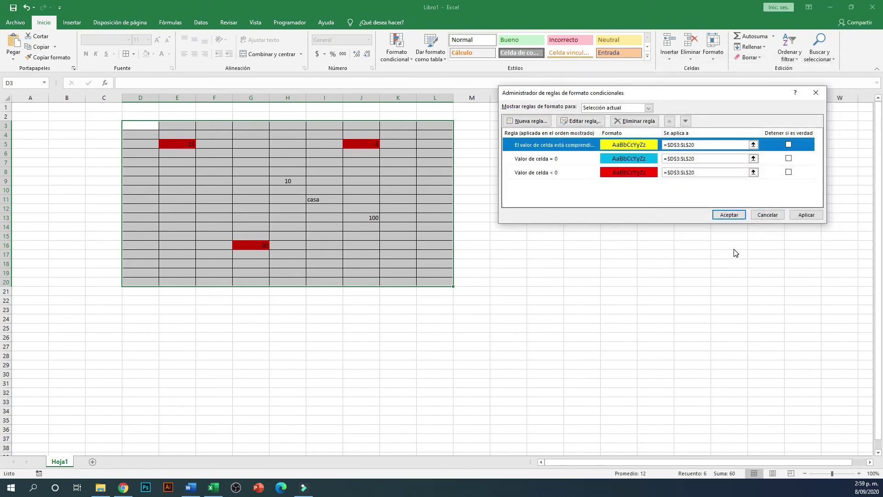
Start another rule that formats only cells whose value is greater than (mayor que) 10.
left_click(522, 122)
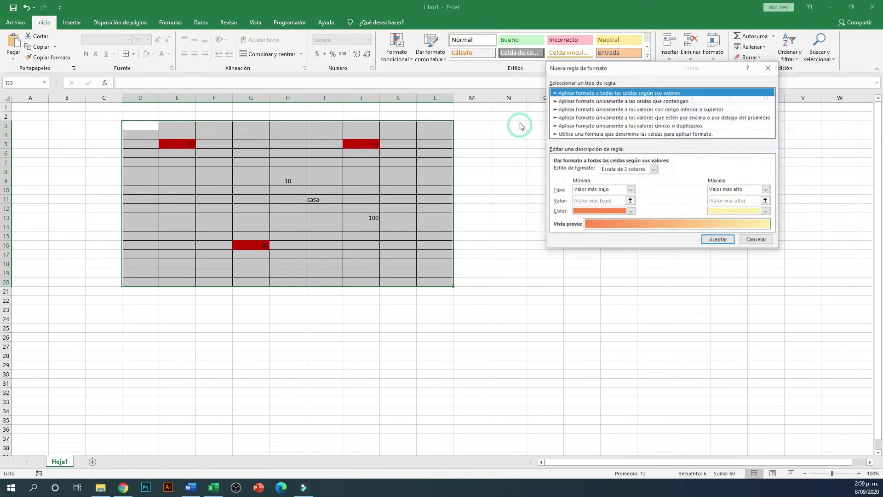
left_click(604, 101)
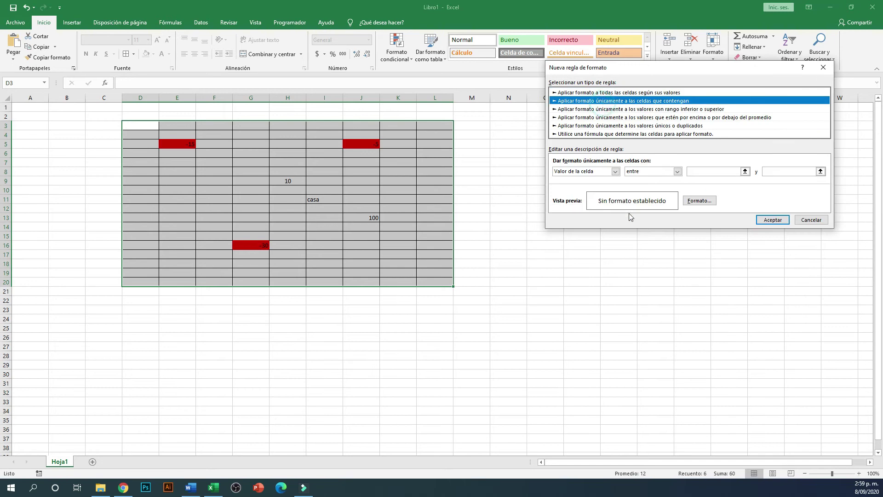
left_click(678, 172)
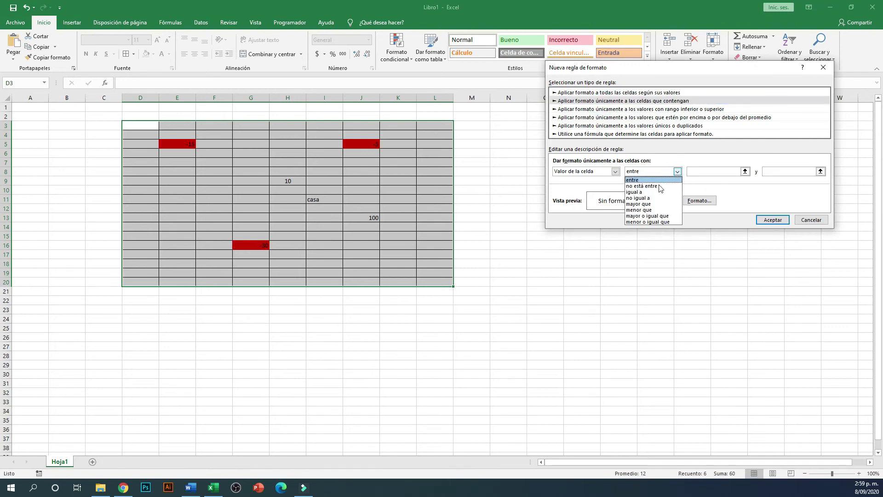
left_click(638, 203)
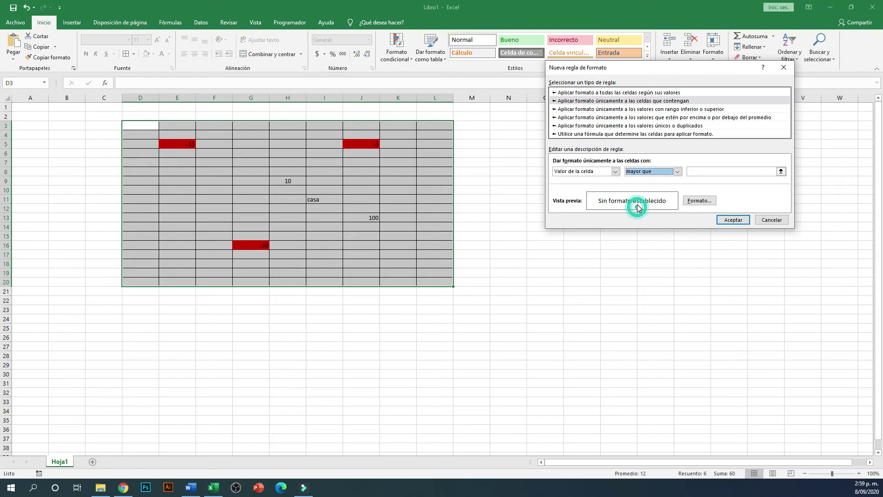
left_click(700, 172)
type("10")
Give the greater-than-10 rule a light green background fill, add it to the list, and select the yellow between-values rule.
left_click(699, 201)
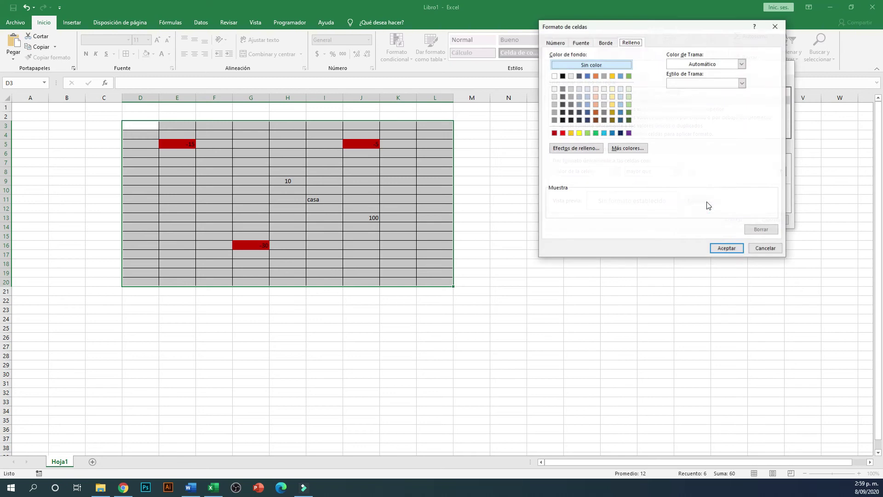
left_click(588, 133)
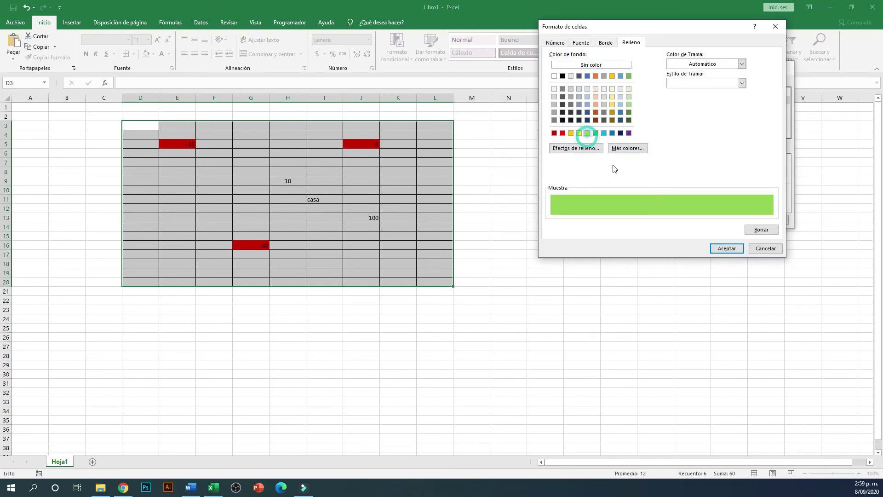
left_click(728, 250)
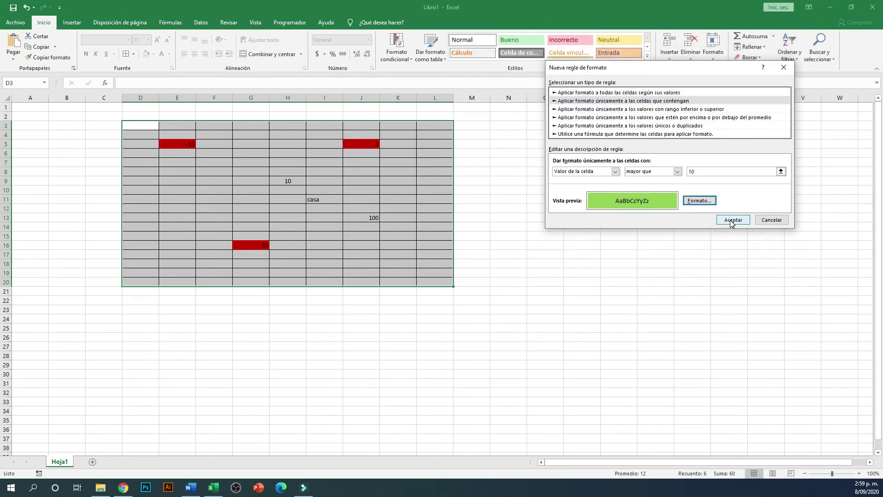
left_click(732, 221)
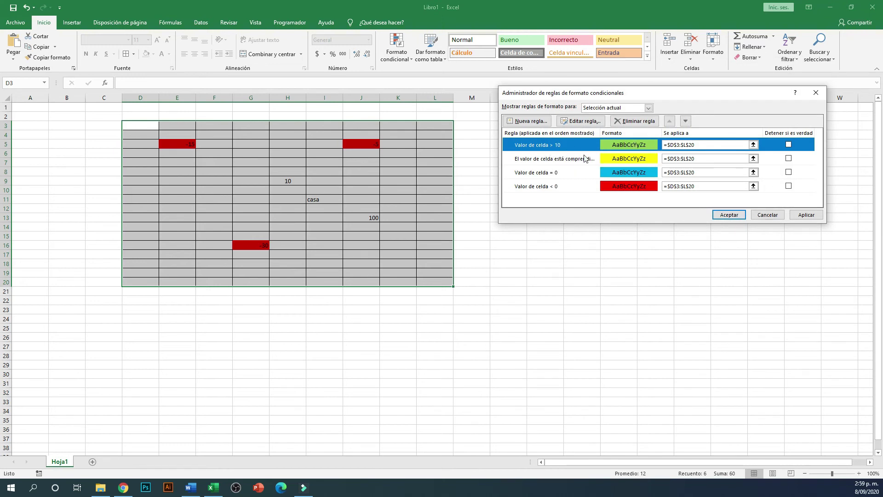
left_click(599, 133)
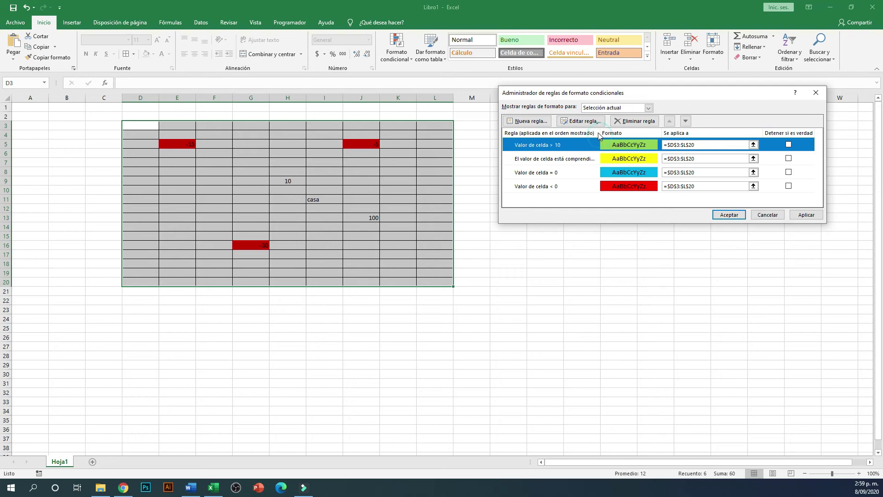
left_click(575, 159)
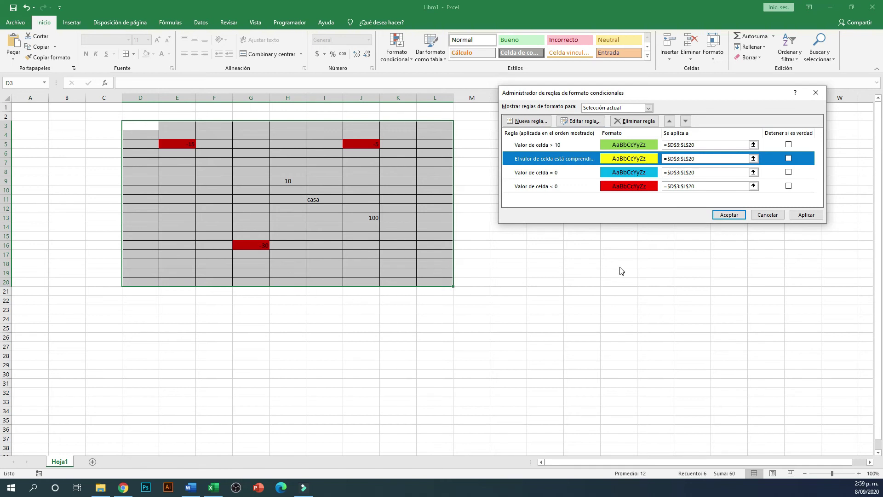
Apply the four value rules to D3:L20 and close the conditional formatting rules manager.
left_click(553, 146)
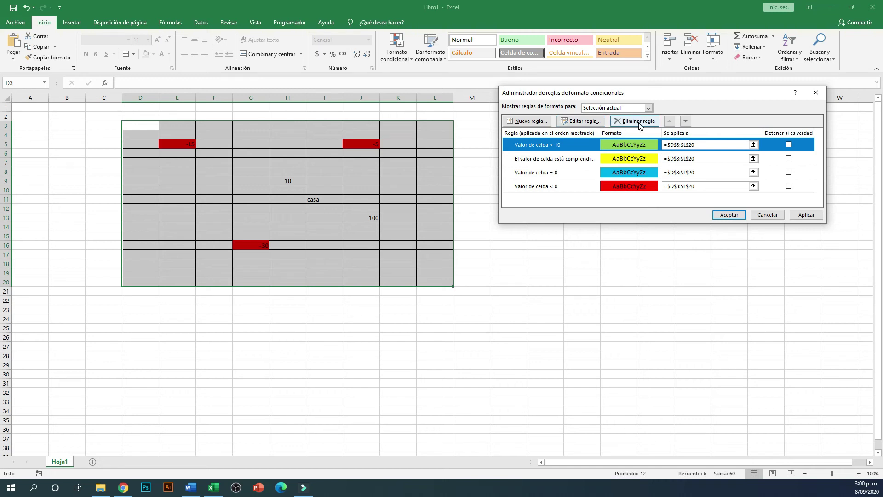
left_click(808, 216)
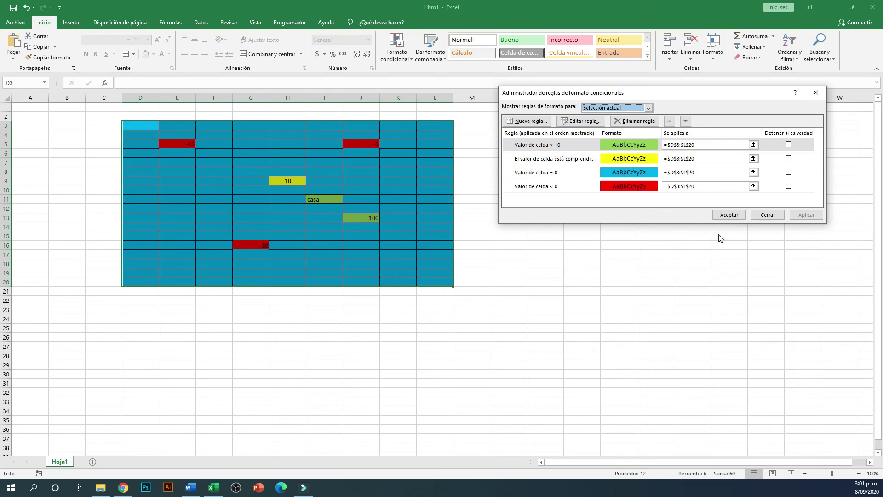
left_click(731, 215)
left_click(508, 226)
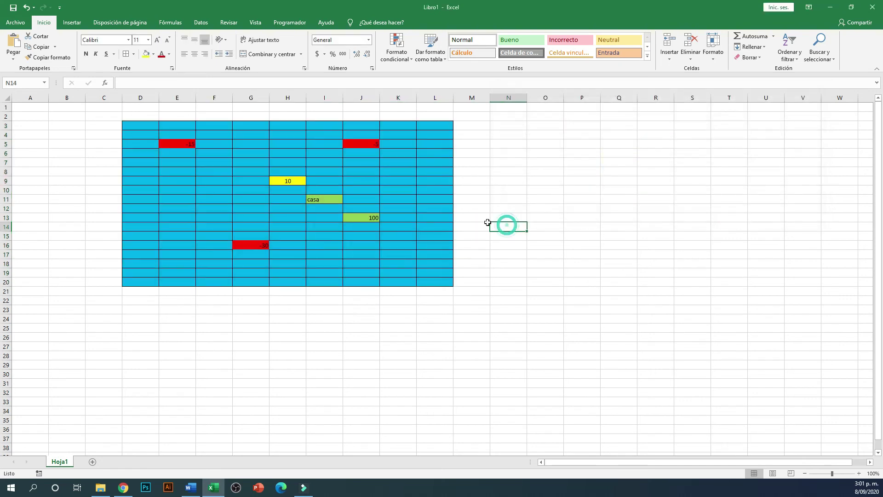
Clear the word in cell I11 and enter "texto" there to test the rules on text.
left_click(322, 200)
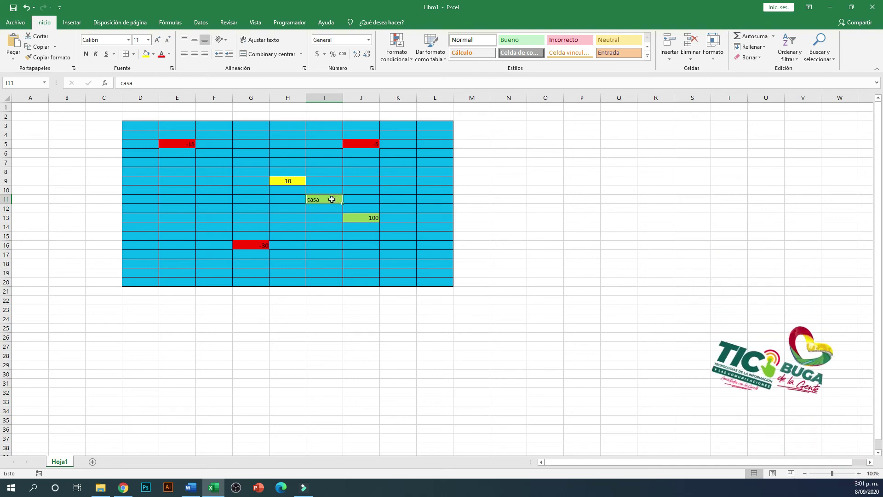
left_click_drag(338, 199, 321, 325)
left_click(321, 197)
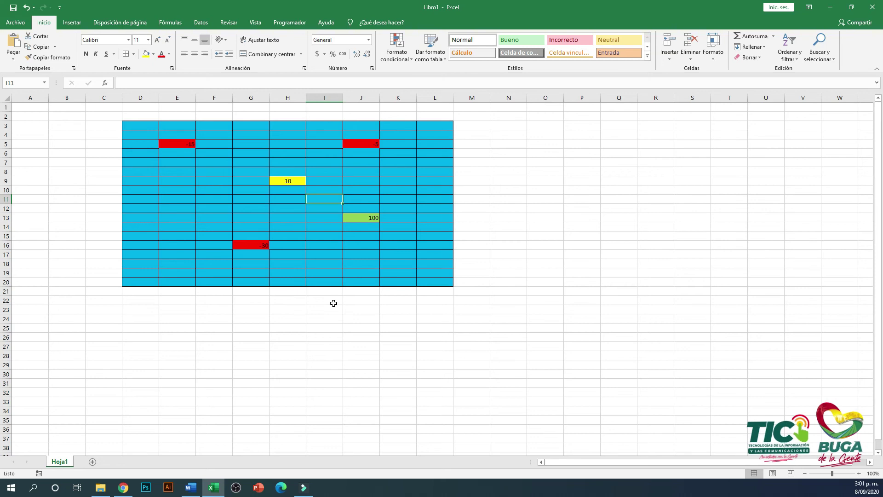
type("texto")
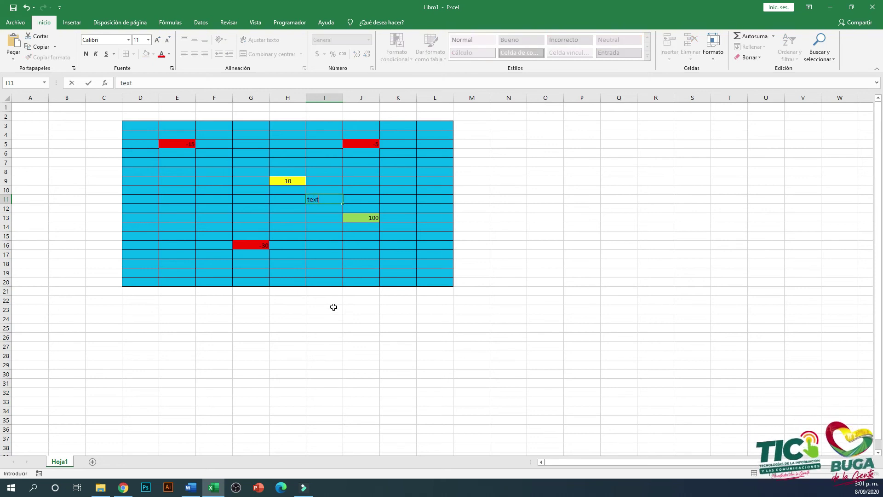
key("Return")
left_click(352, 357)
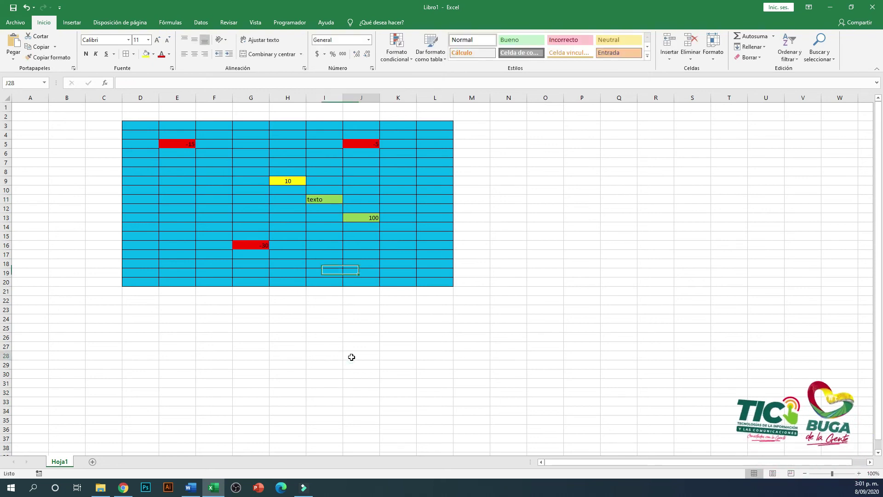
Delete the text from cell I11.
left_click(331, 198)
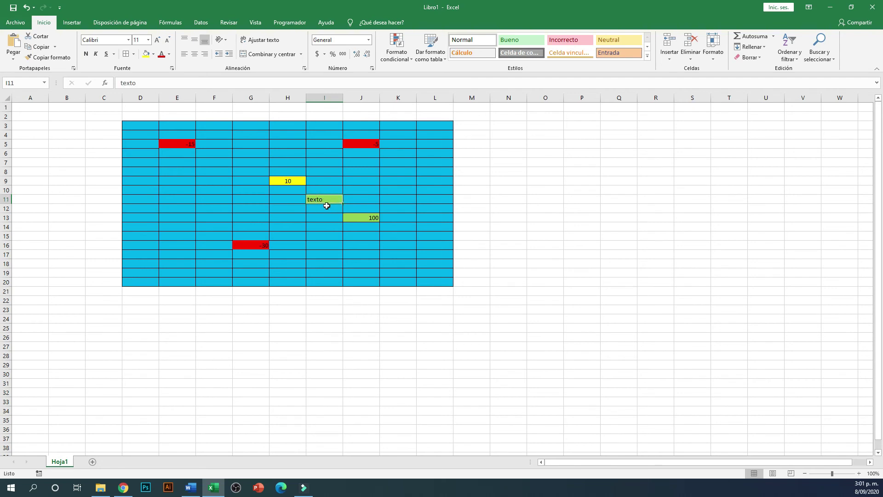
key("Delete")
left_click(314, 311)
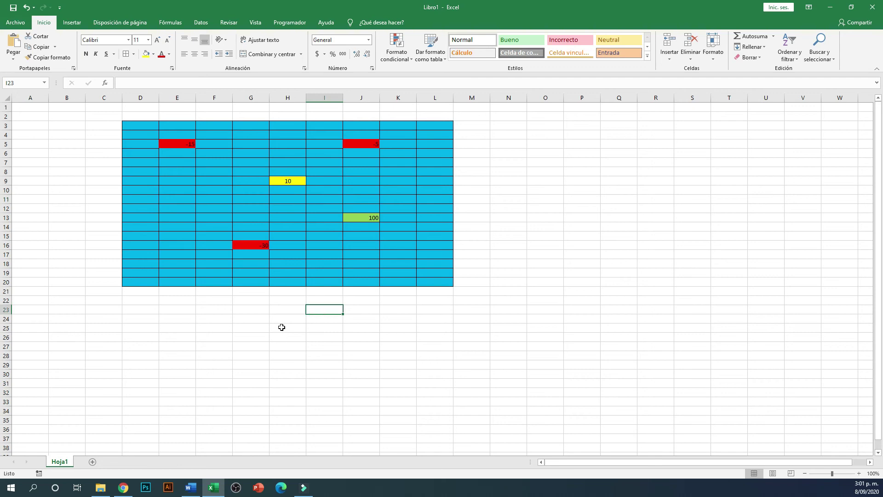
left_click_drag(149, 126, 438, 280)
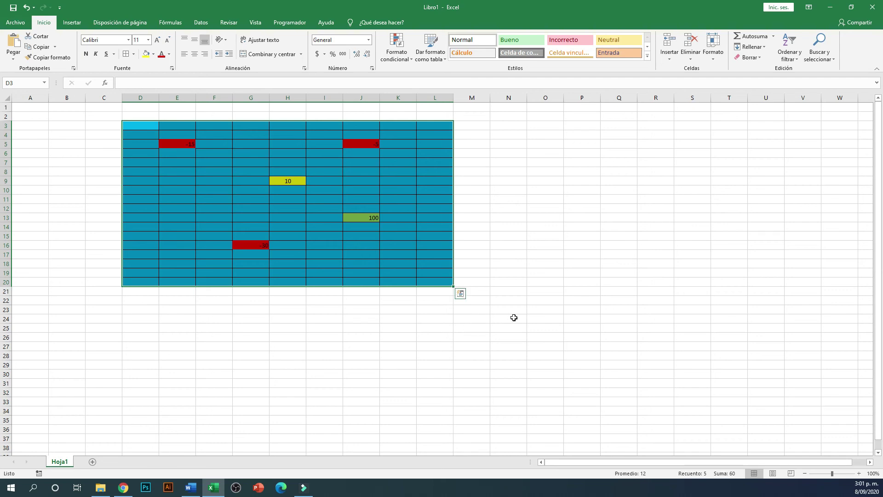
left_click(550, 309)
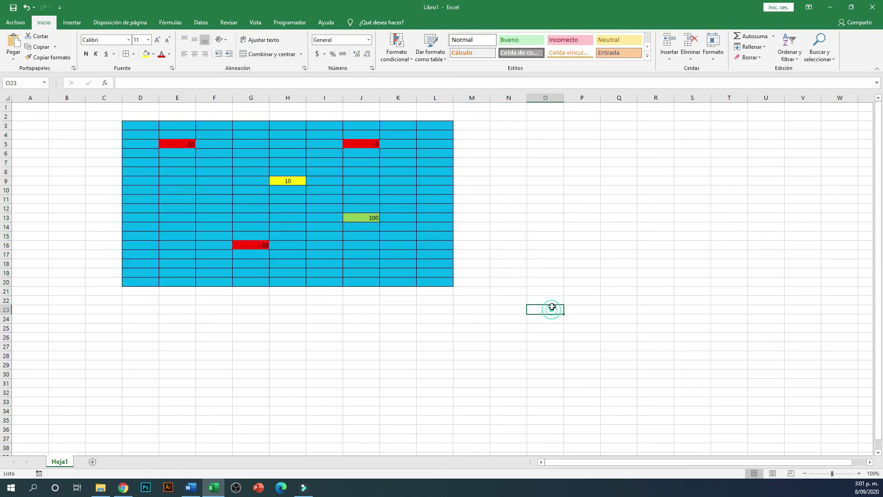
left_click(592, 281)
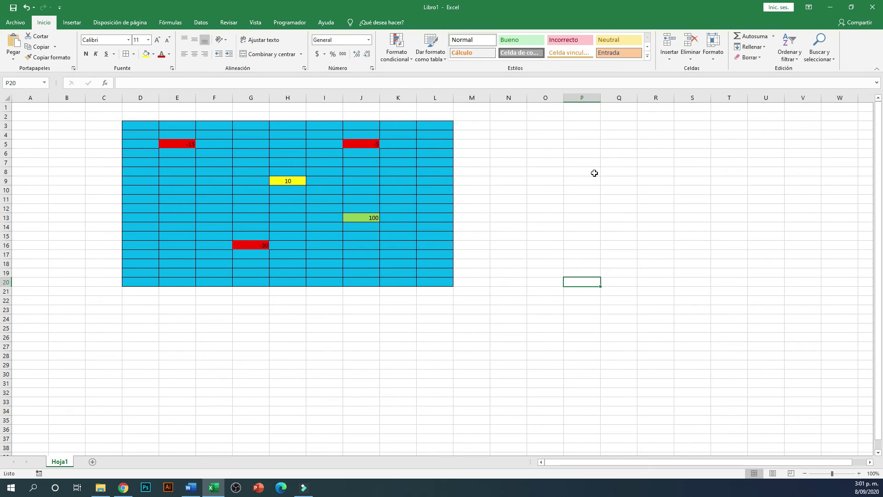
Add borders to cells Q2:Q19 and start a highlight rule for duplicate values (Duplicados) on them.
left_click_drag(618, 114, 626, 273)
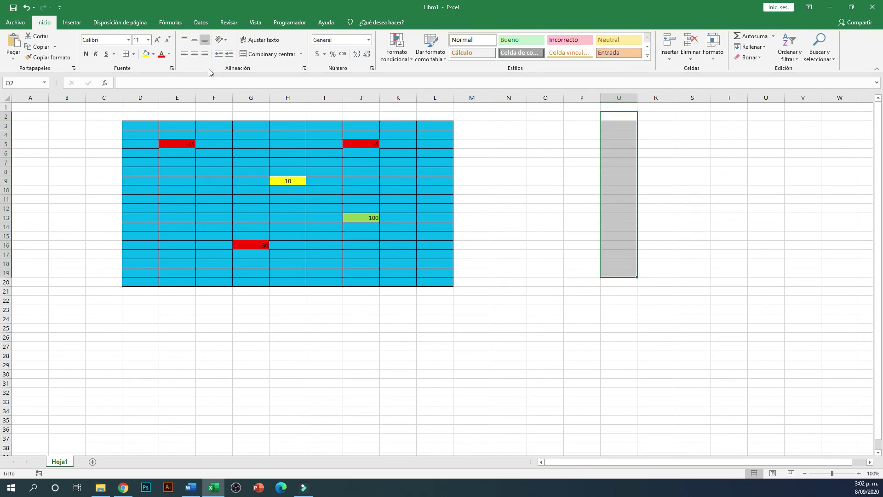
left_click(127, 56)
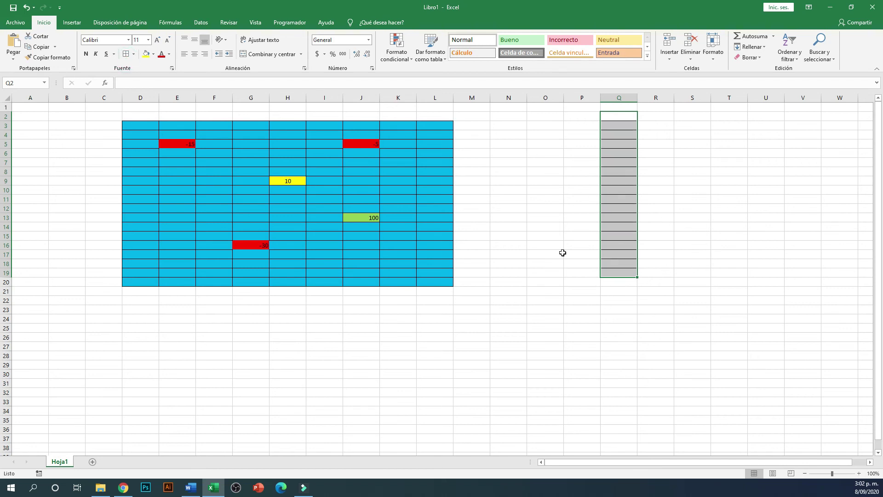
left_click(391, 57)
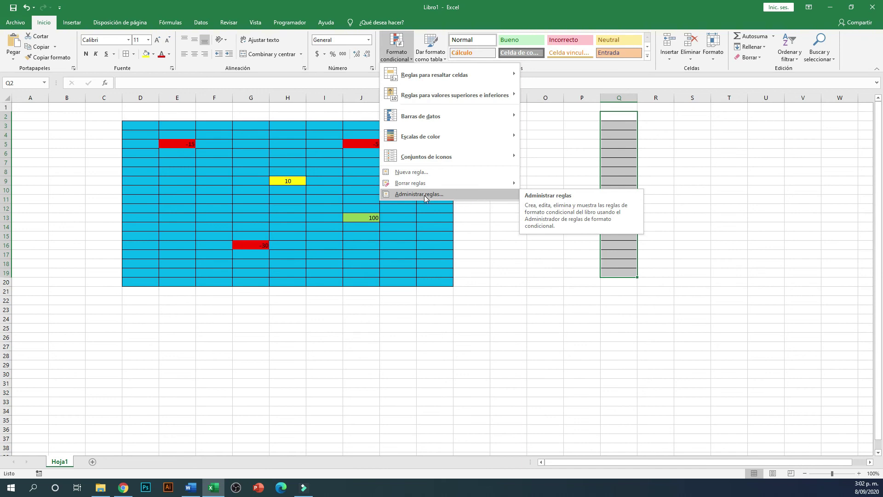
mouse_move(426, 81)
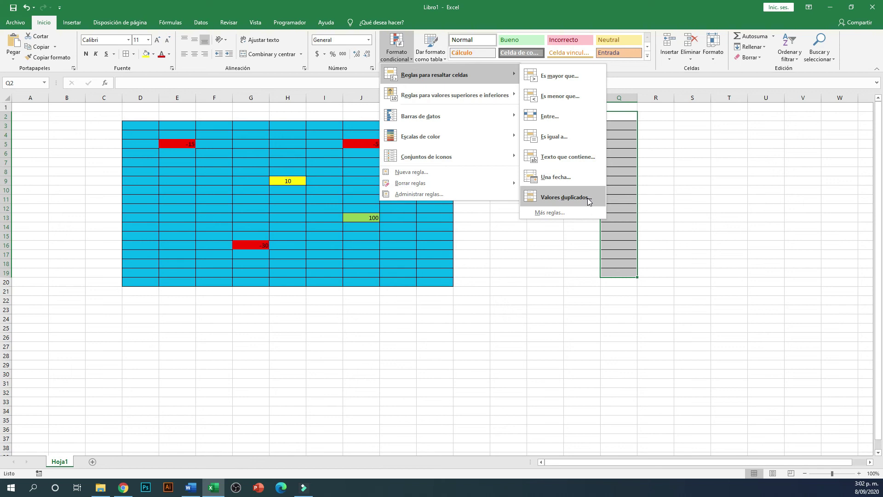
left_click(564, 198)
left_click_drag(610, 125, 701, 318)
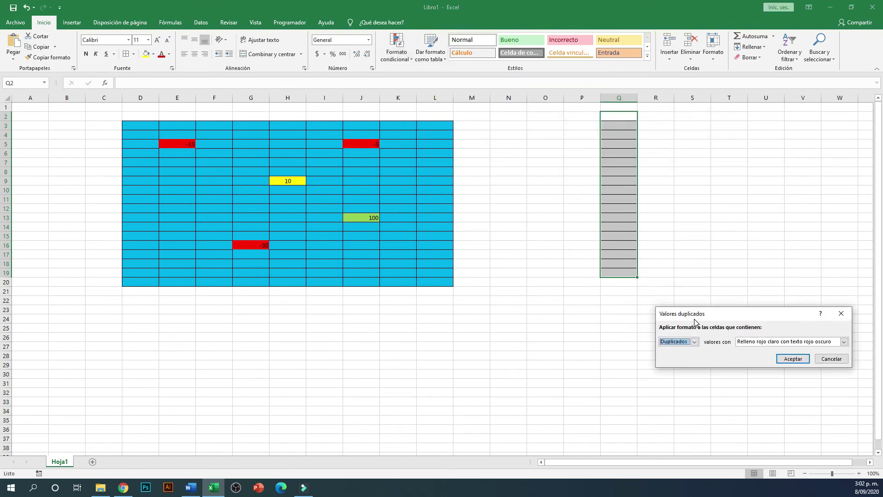
left_click(696, 342)
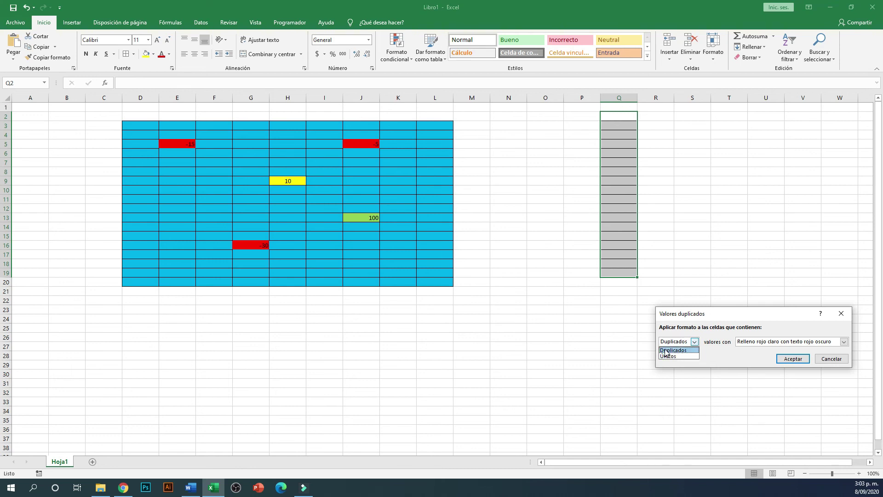
left_click(685, 350)
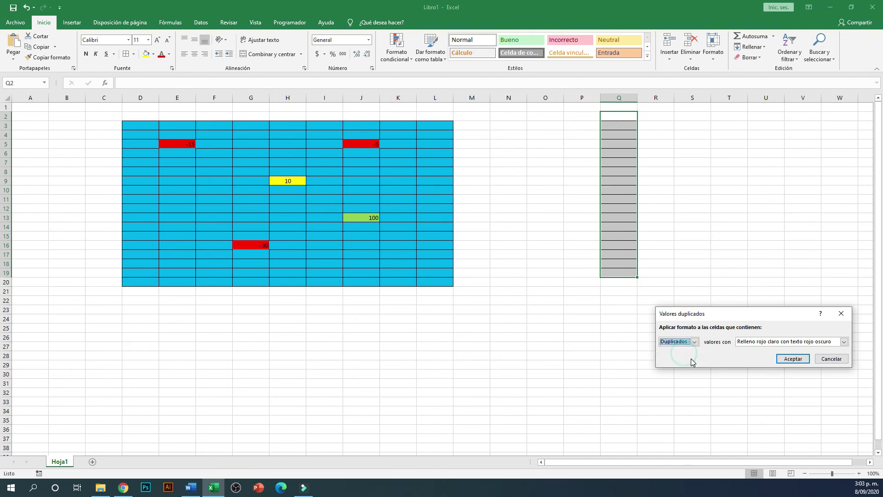
Examine the number, font, border and fill options of the custom format (Formato personalizado) for the duplicates rule, leaving it without changes.
left_click(844, 342)
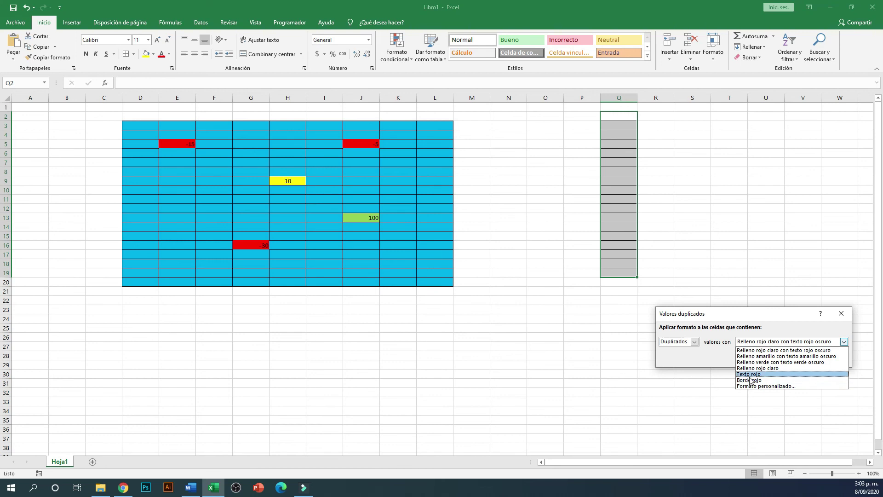
left_click(777, 386)
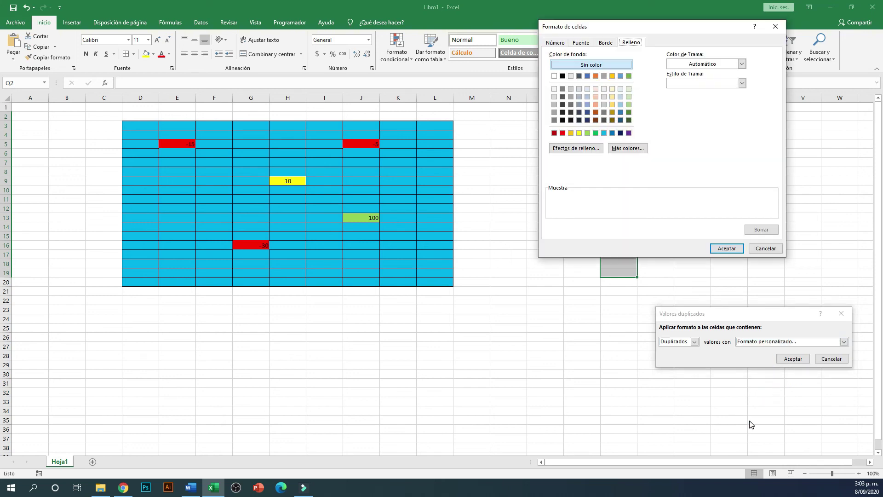
left_click_drag(605, 27, 626, 87)
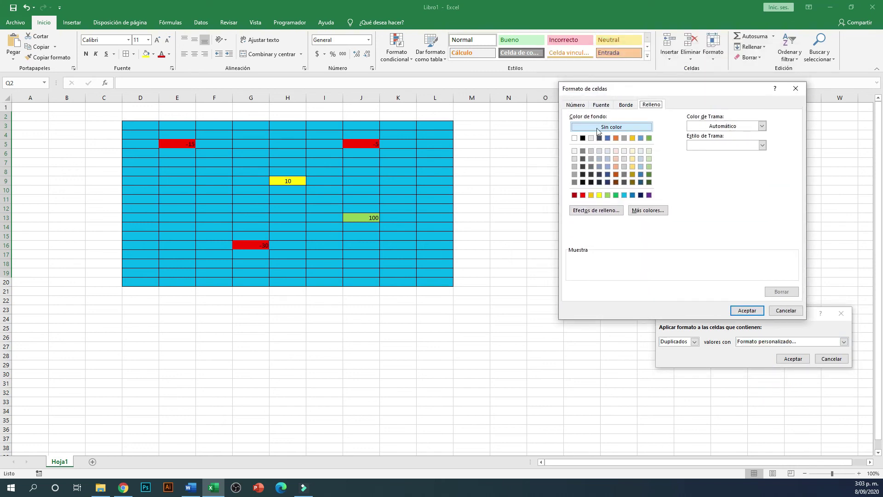
left_click(575, 105)
left_click(601, 105)
left_click(627, 105)
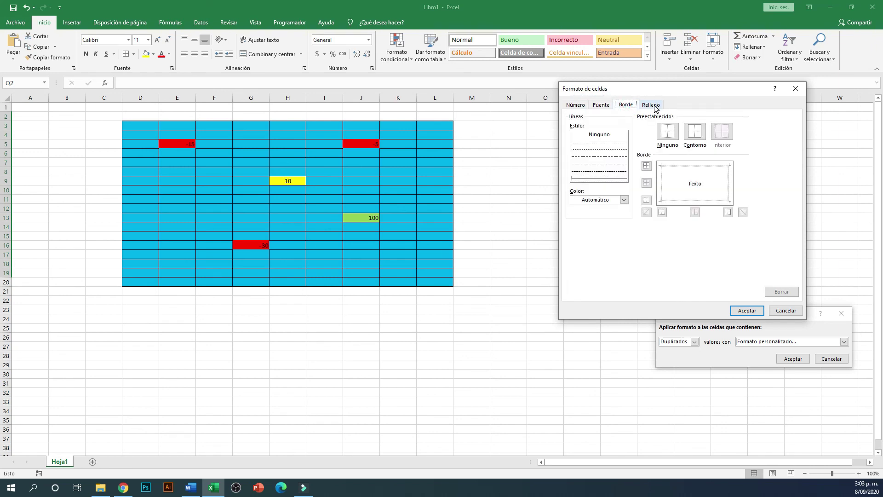
left_click(651, 105)
left_click(576, 105)
left_click(601, 105)
left_click(624, 106)
left_click(650, 105)
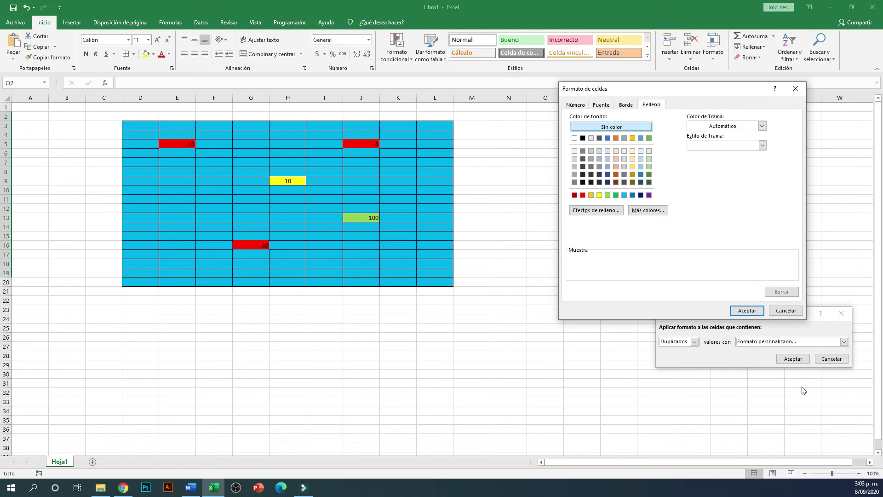
left_click(785, 311)
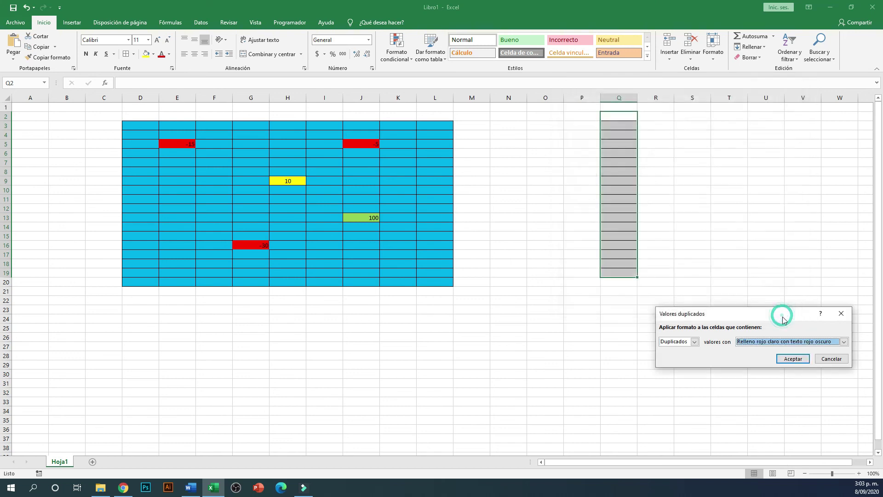
Format duplicate values with light red fill (Relleno rojo claro) and apply the rule to Q2:Q19.
left_click(755, 343)
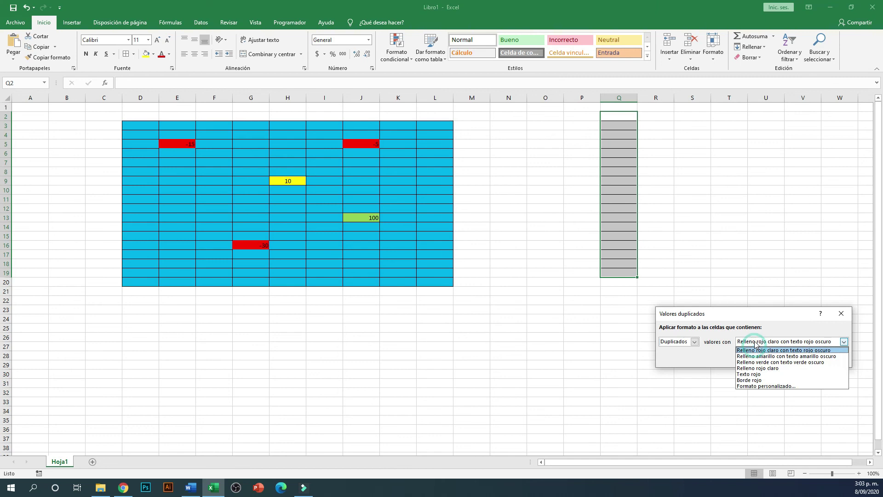
left_click(763, 369)
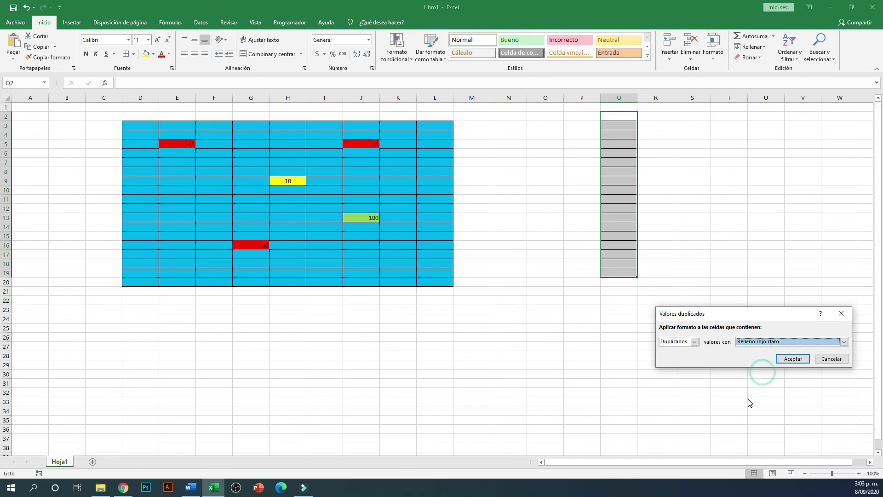
left_click(793, 359)
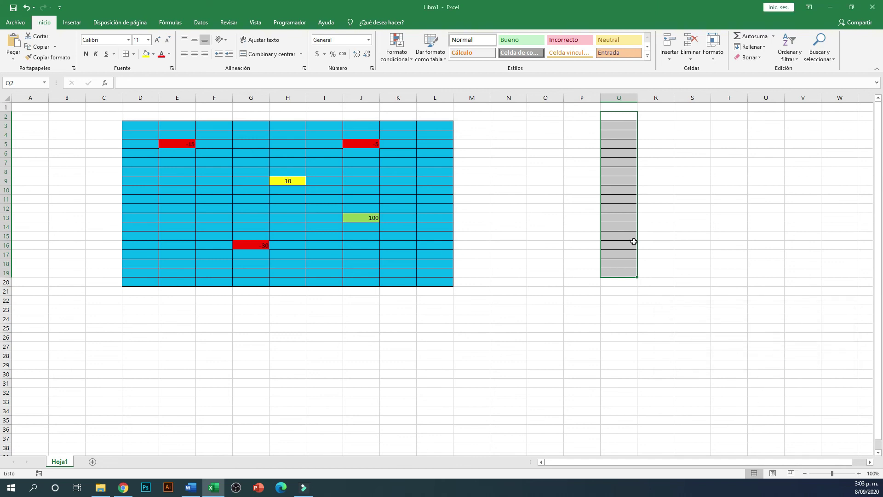
Enter the value 1 in both Q11 and Q5 to test the duplicate-values rule.
left_click(619, 202)
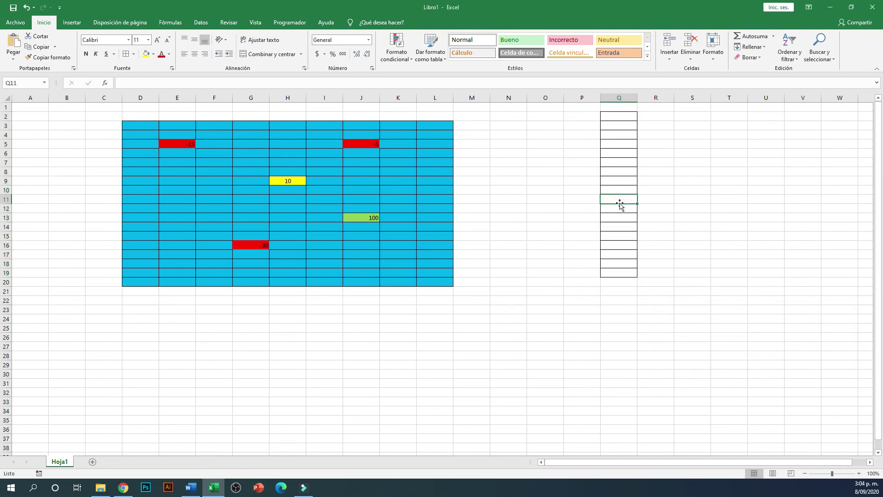
type("1")
key("Up")
key("Up")
key("Up")
key("Up")
key("Up")
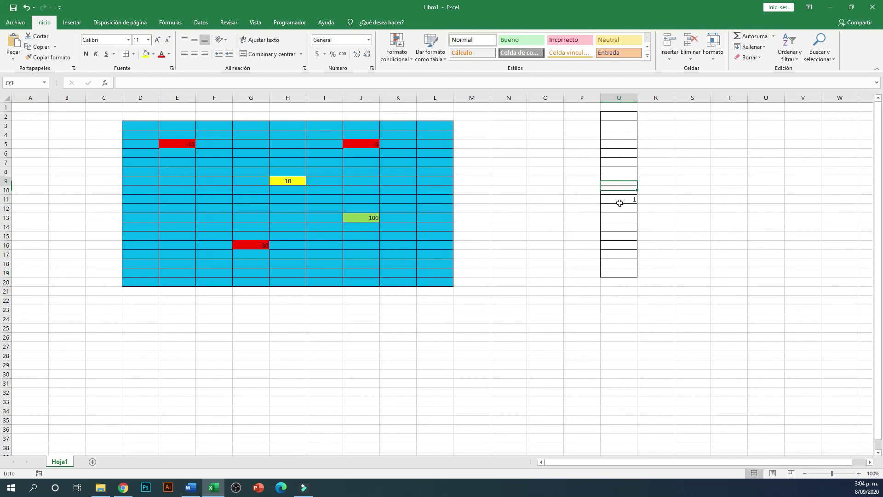
key("Up")
type("1")
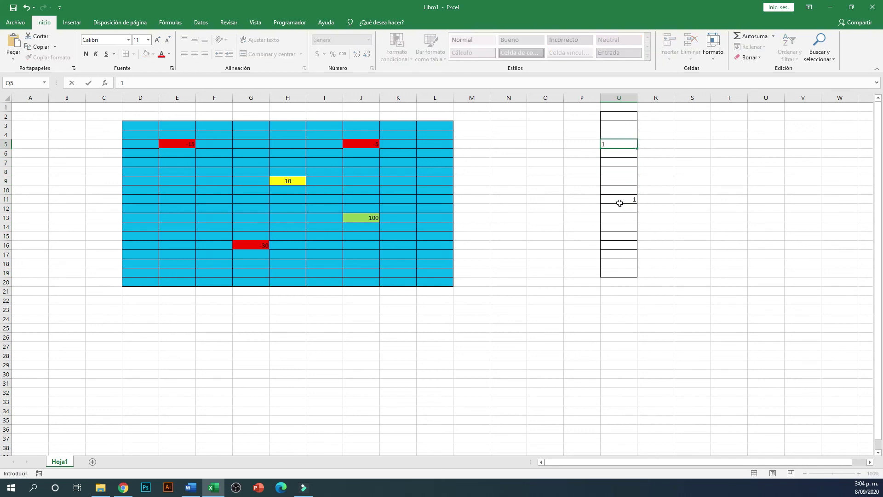
key("Up")
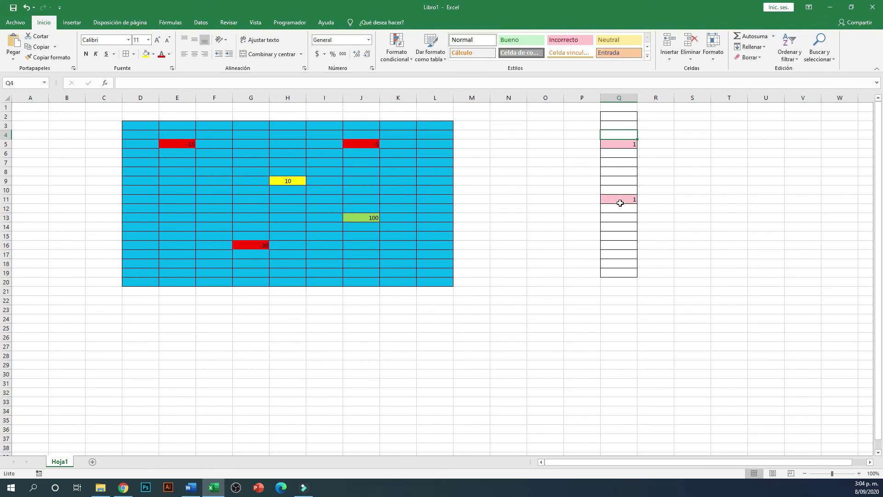
Enter a person's first name in lowercase in cell Q16 as a text test of the duplicate-values rule.
key("Down")
key("Down")
key("Down")
key("Down")
key("Down")
key("Down")
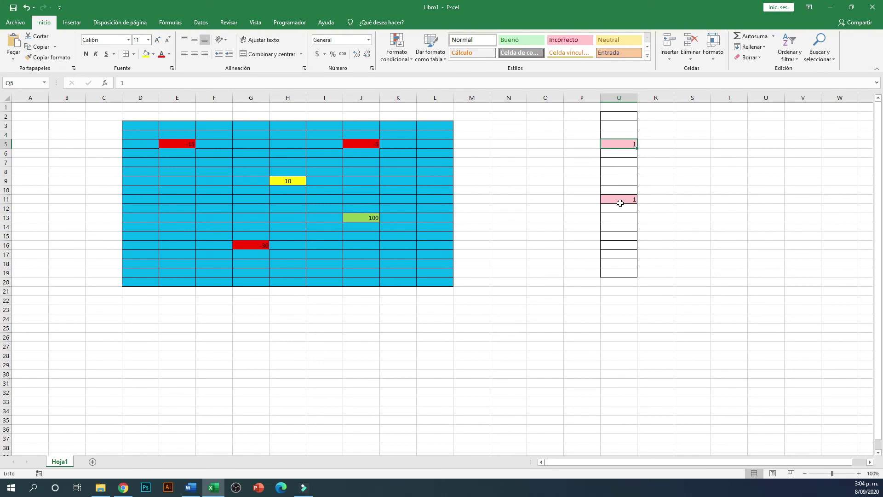
key("Down")
key("Down")
key("Down")
key("Down")
key("Down")
key("Down")
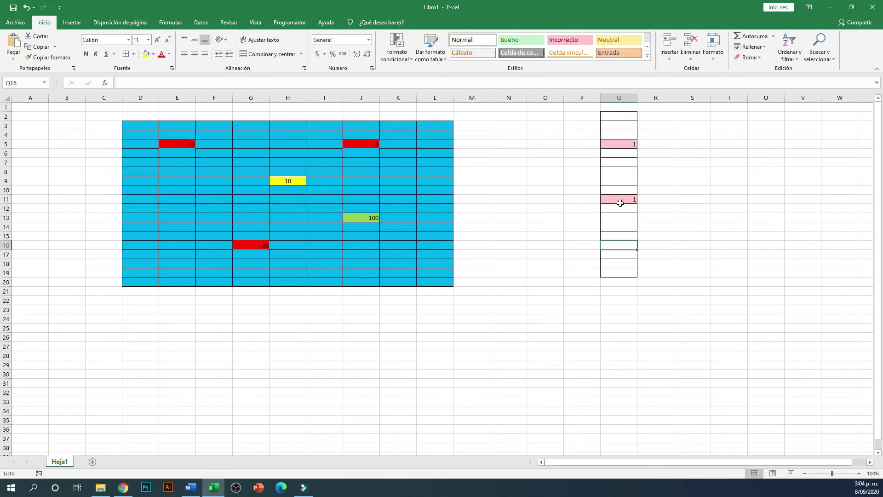
type("francisc")
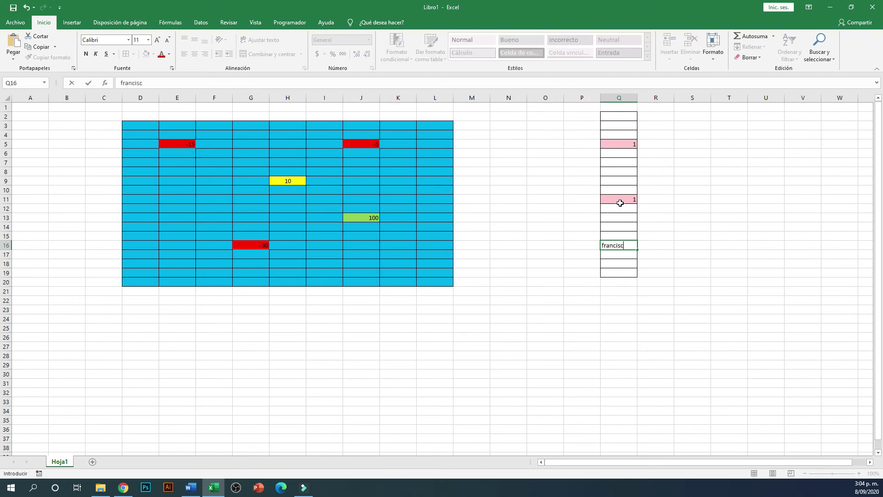
key("Return")
Enter the same first name as in Q16 in cell Q2 to create a text duplicate.
key("Up")
key("Up")
key("Up")
key("Up")
key("Up")
key("Up")
key("Up")
key("Up")
key("Up")
key("Up")
key("Up")
key("Up")
key("Up")
key("Up")
key("Up")
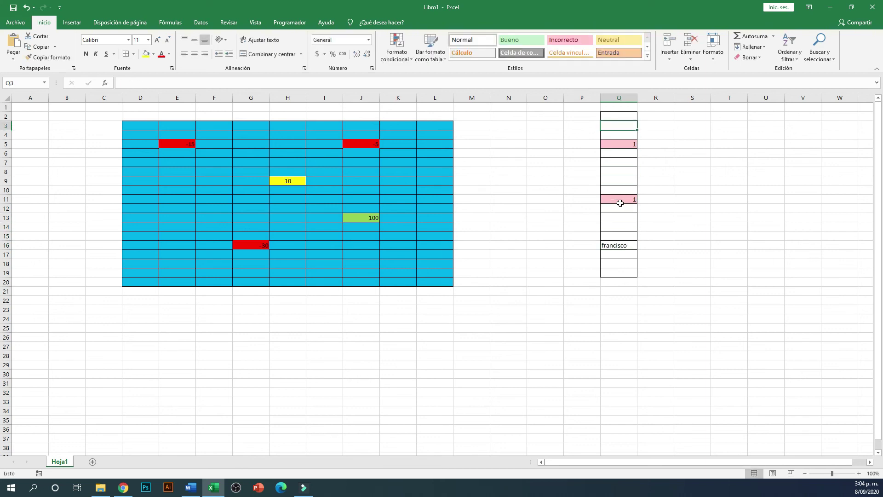
type("francisco")
key("Return")
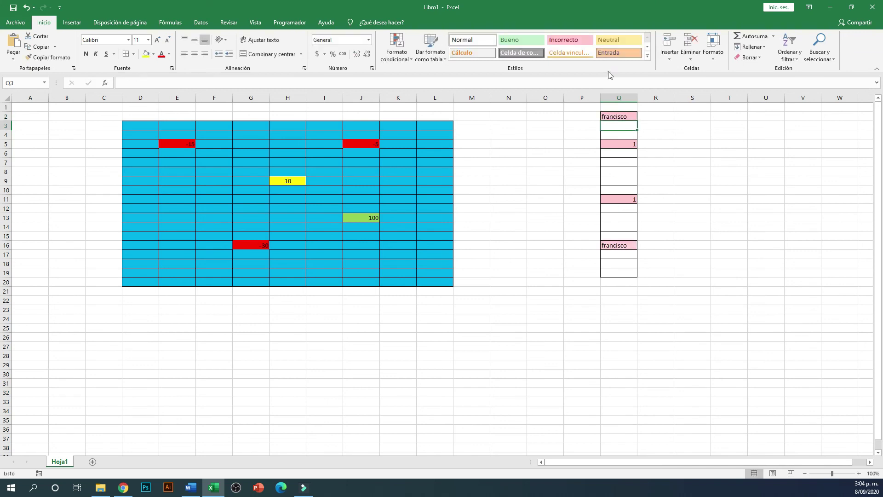
Enter the date 31/12/2020 in cell Q18 to test the duplicate-values rule with dates.
key("Down")
key("Down")
key("Down")
key("Down")
key("Down")
key("Down")
key("Down")
key("Down")
key("Down")
key("Down")
key("Down")
key("Down")
key("Down")
key("Down")
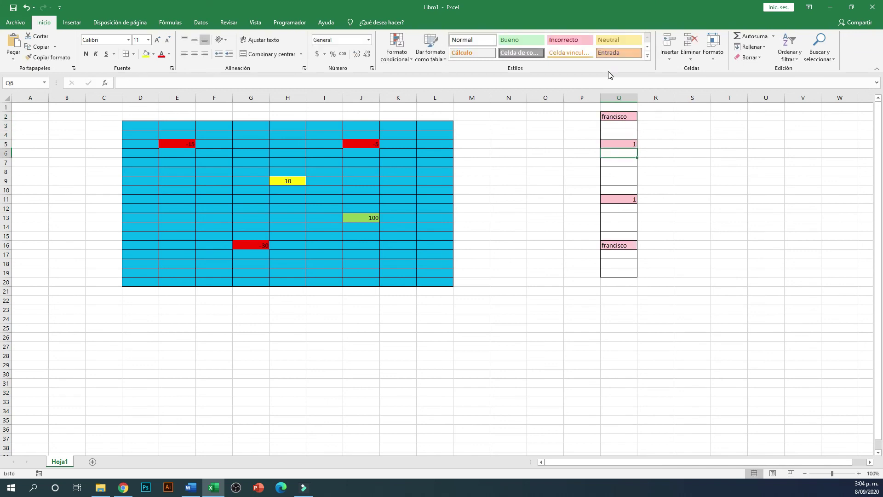
key("Down")
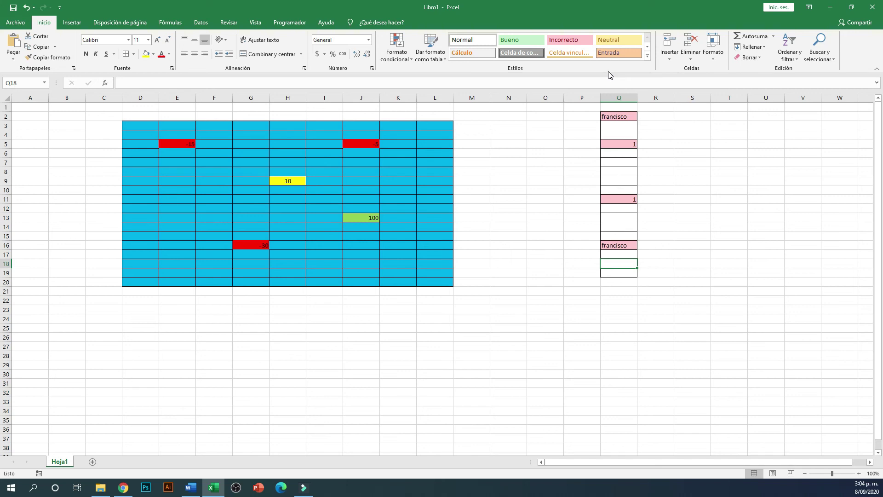
type("31/12")
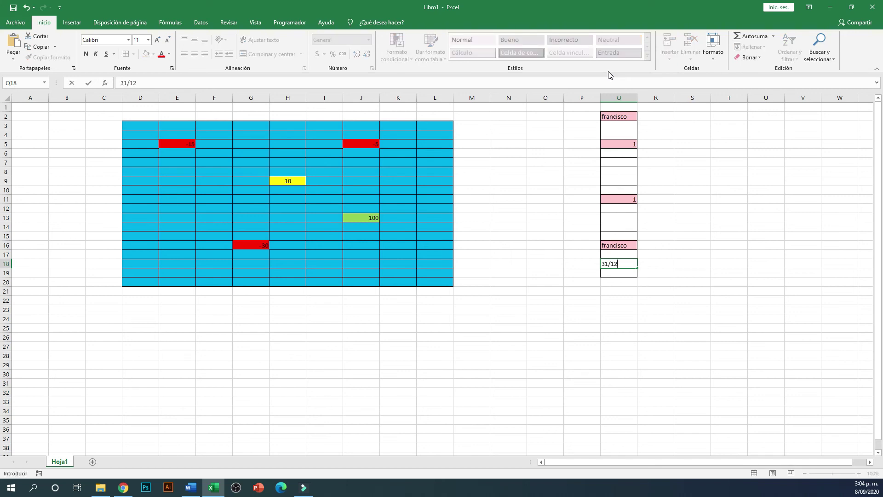
type("/2020")
key("Return")
Enter the matching date 31/12/2020 in cell Q8 to create a date duplicate.
key("Up")
key("Up")
key("Up")
key("Up")
key("Up")
key("Up")
key("Up")
key("Up")
key("Up")
key("Up")
key("Up")
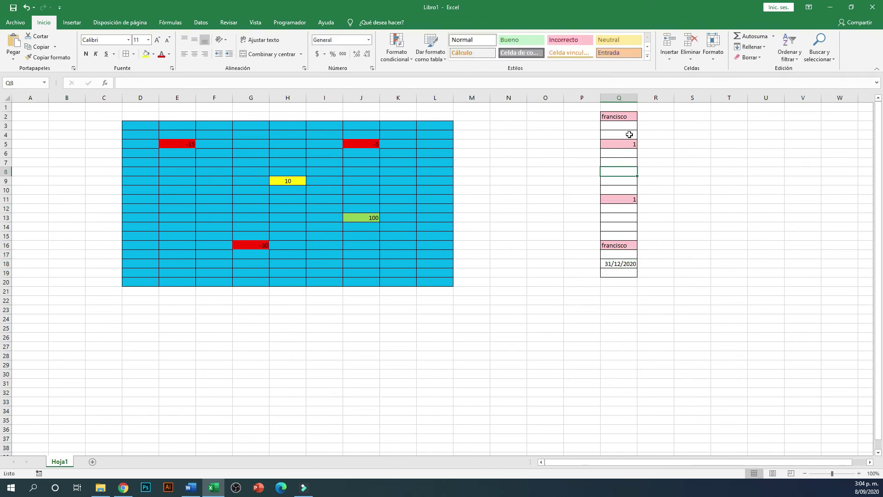
type("31/")
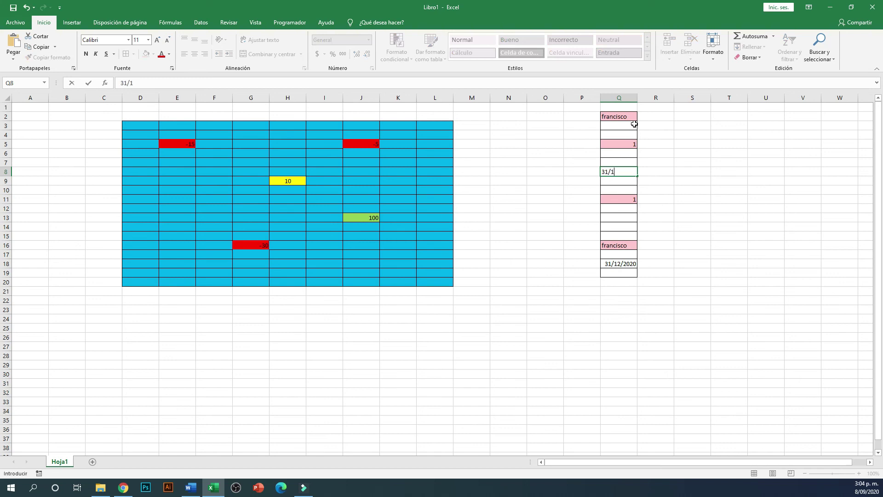
type("12/2020")
key("Return")
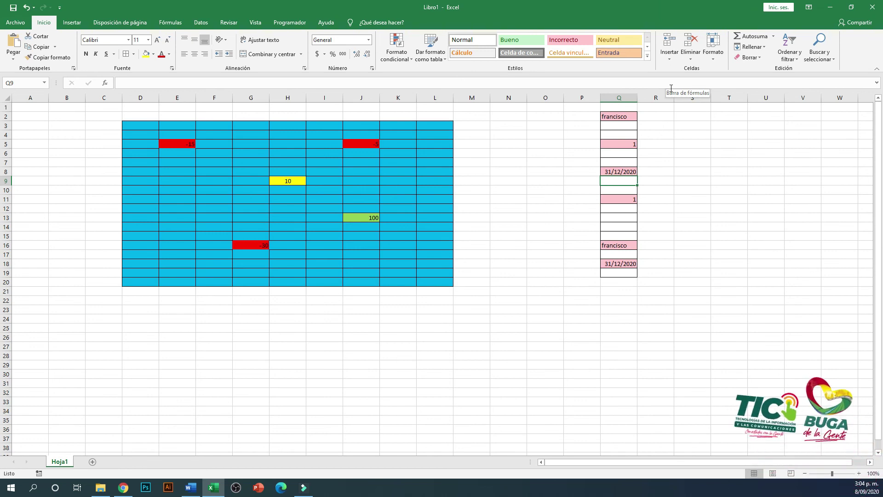
key("Down")
key("Down")
key("Down")
key("Down")
key("Down")
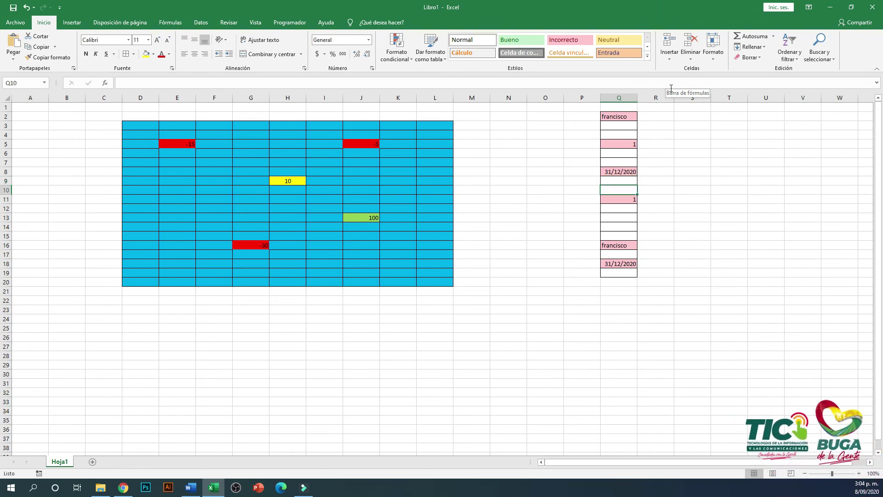
key("Down")
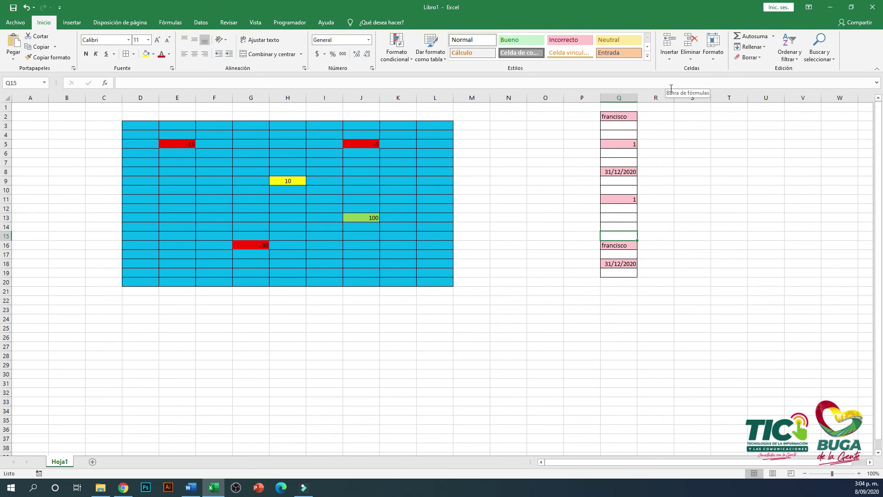